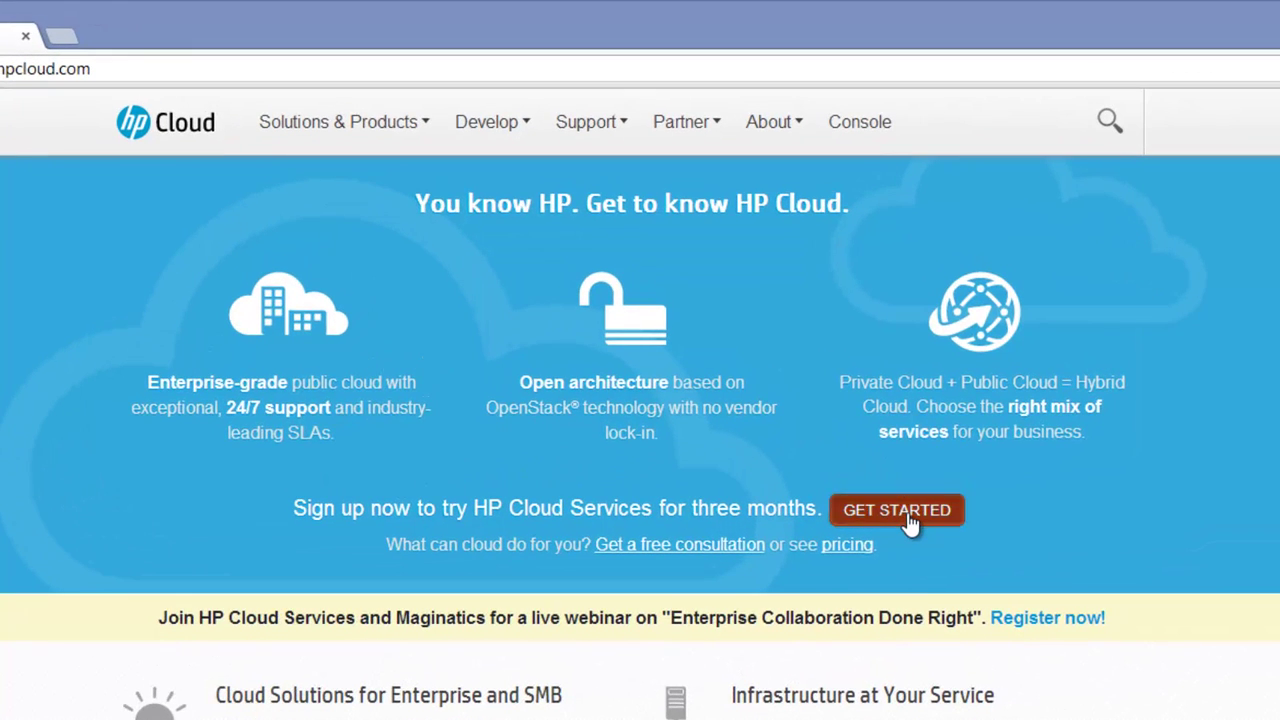
View the three-month trial offer page and log in to the HP Cloud Console with the account's username and password.
click(910, 520)
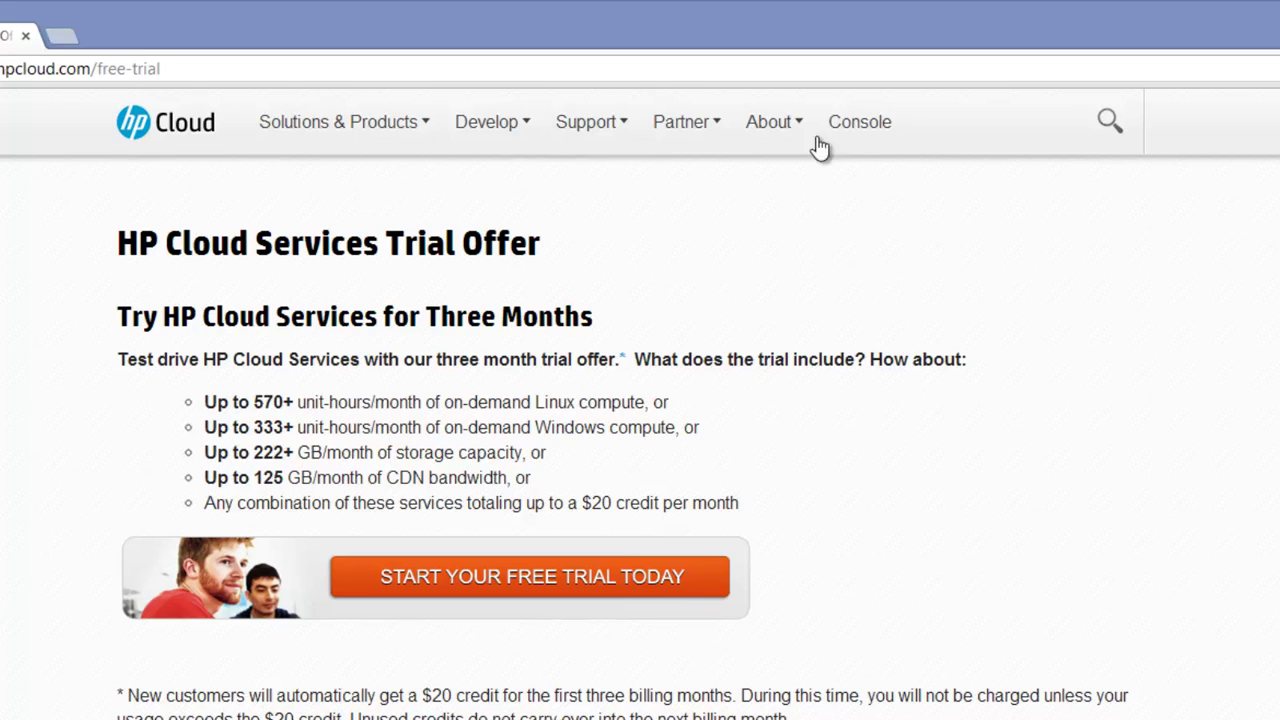
click(858, 125)
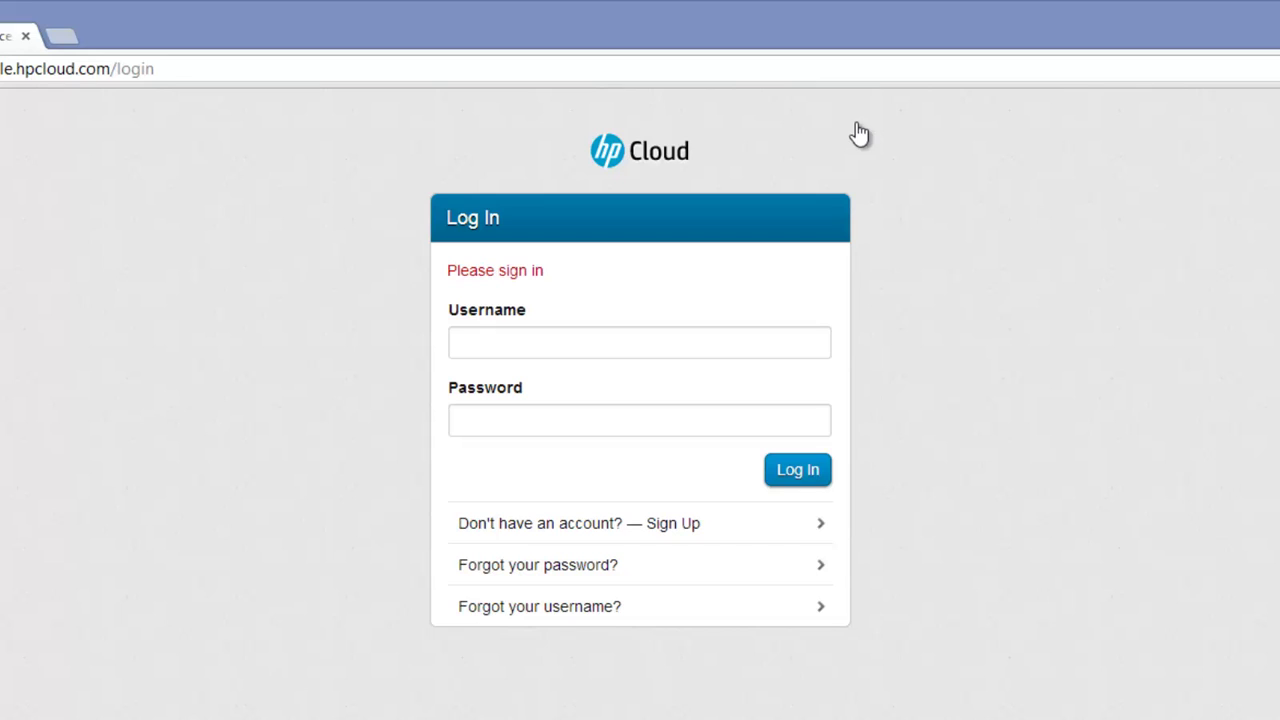
click(732, 340)
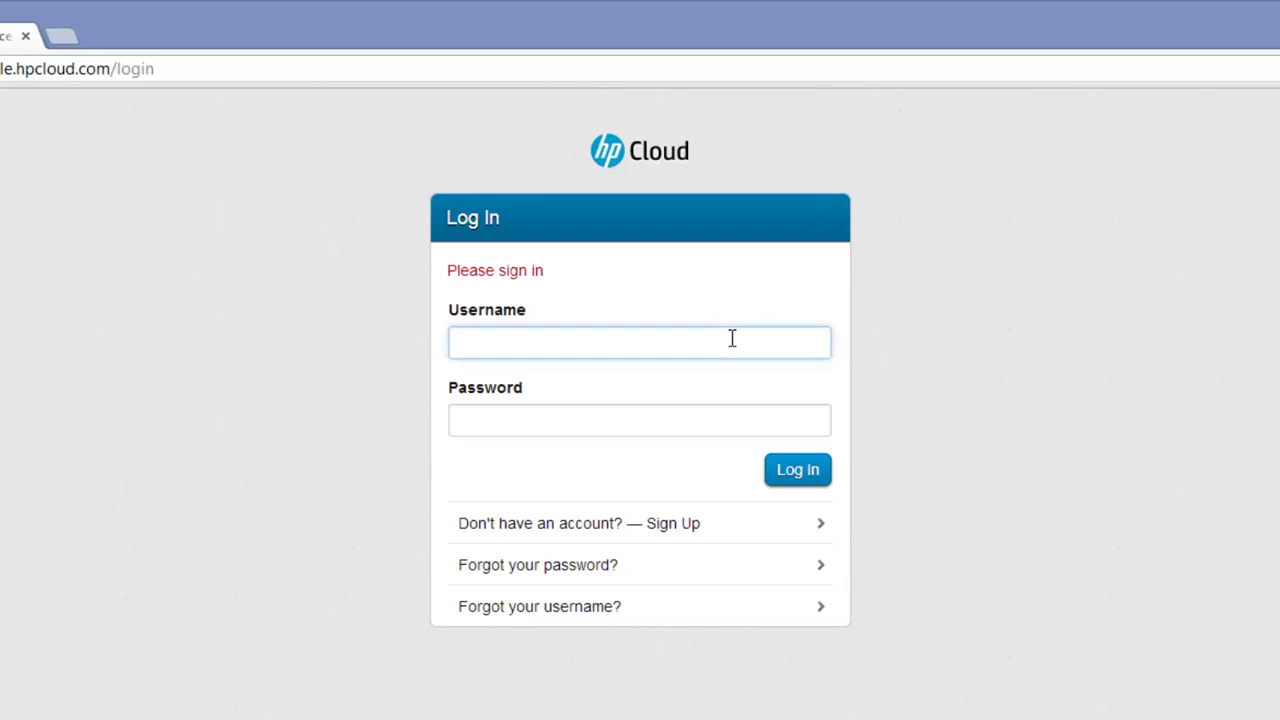
text(m)
click(718, 378)
key(Tab)
text(••••••)
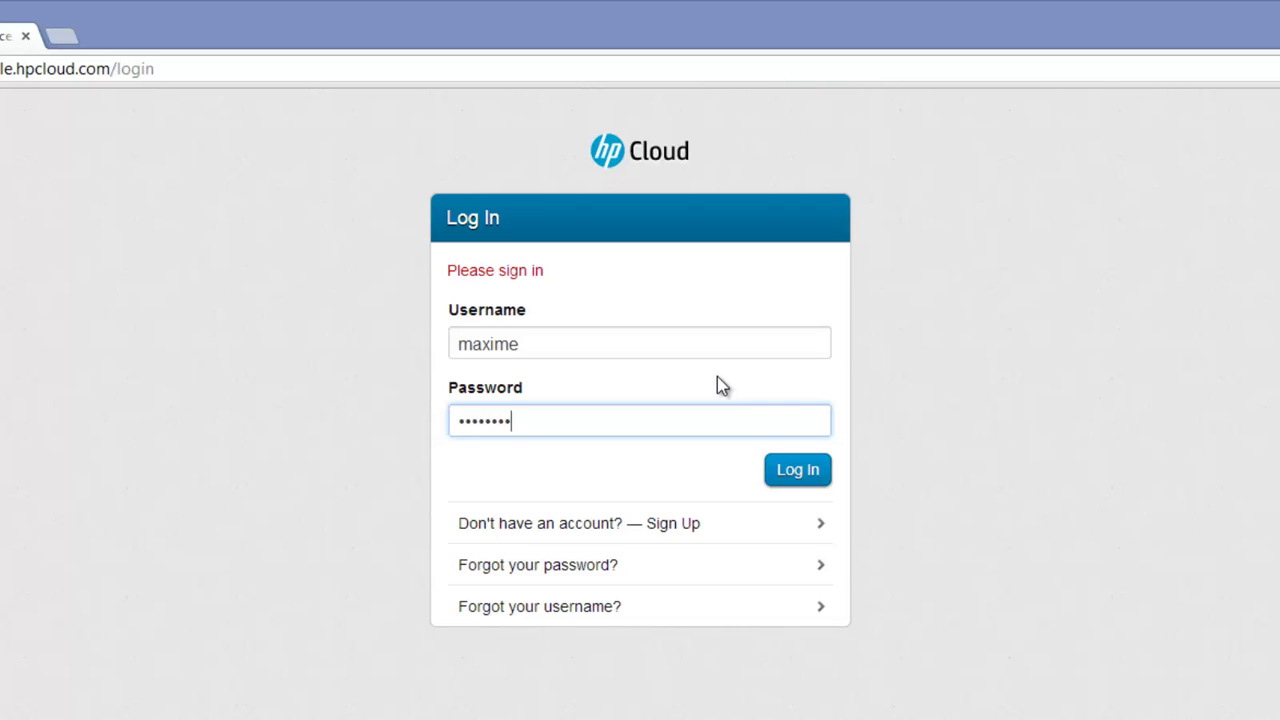
click(777, 466)
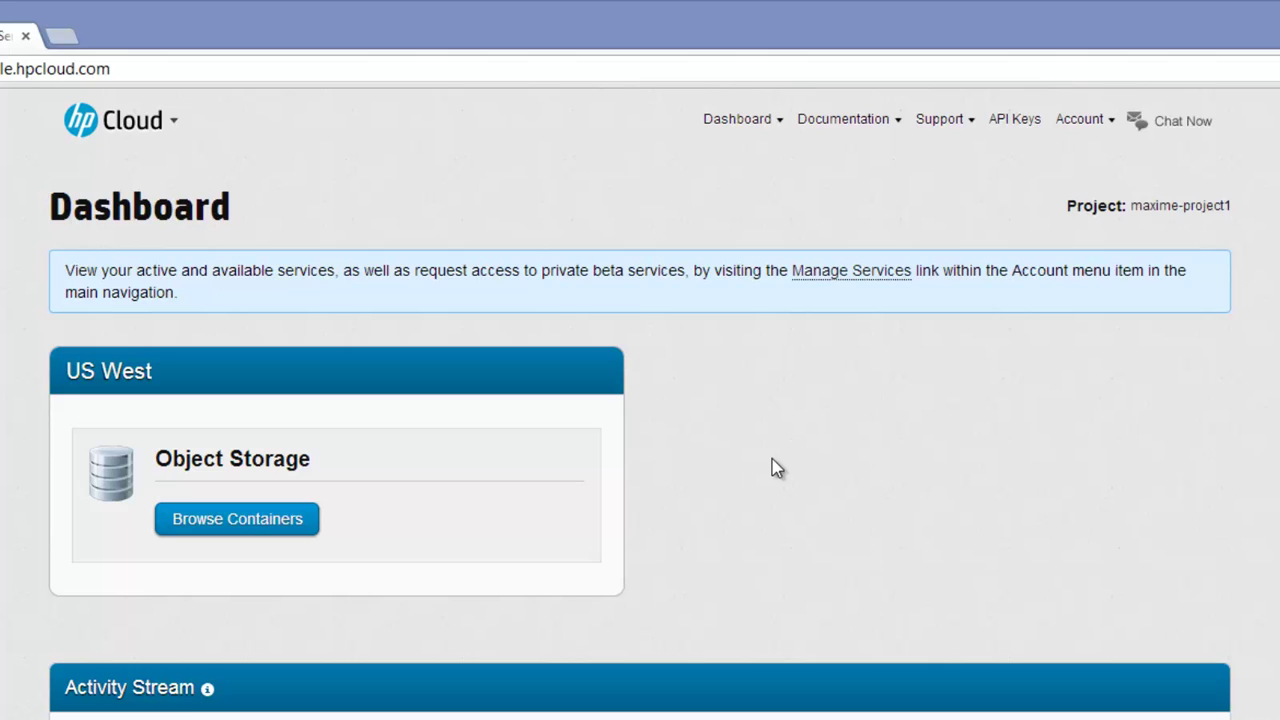
Open the account's service management page and manage the US West Object Storage containers.
click(1088, 128)
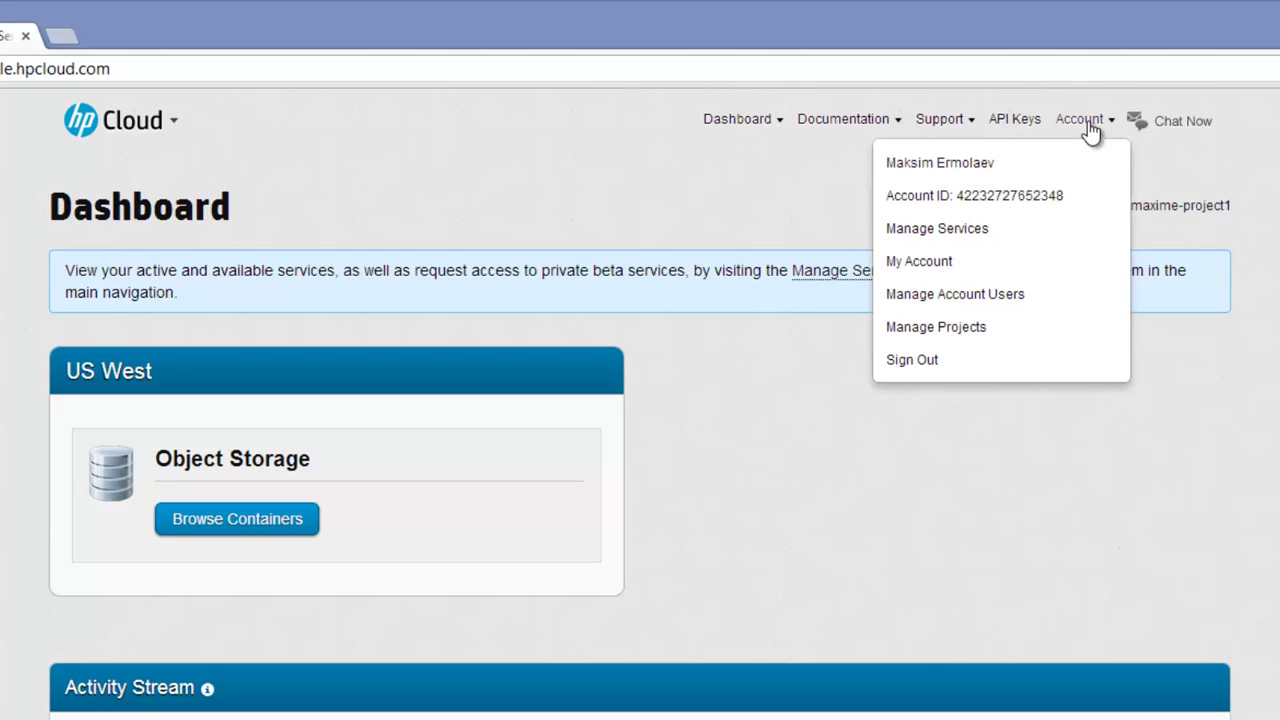
click(928, 236)
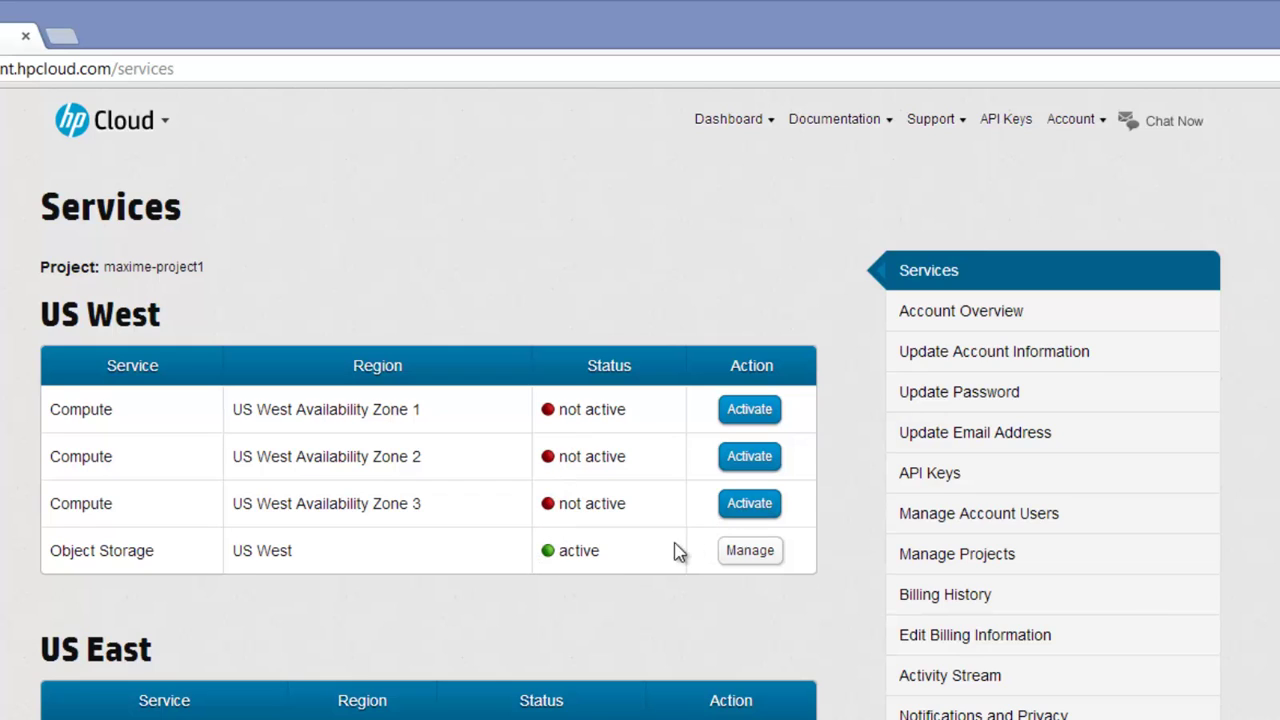
click(752, 552)
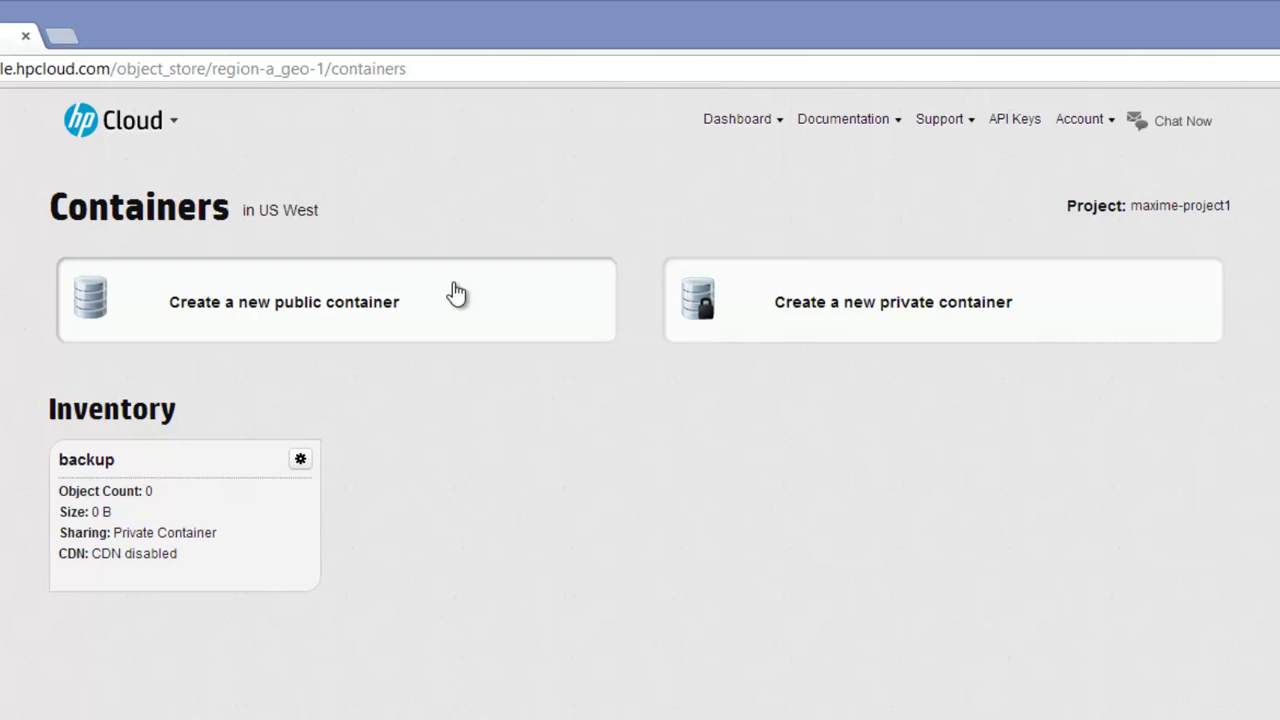
Fill in the form for a new private container, entering backup as its name.
click(843, 325)
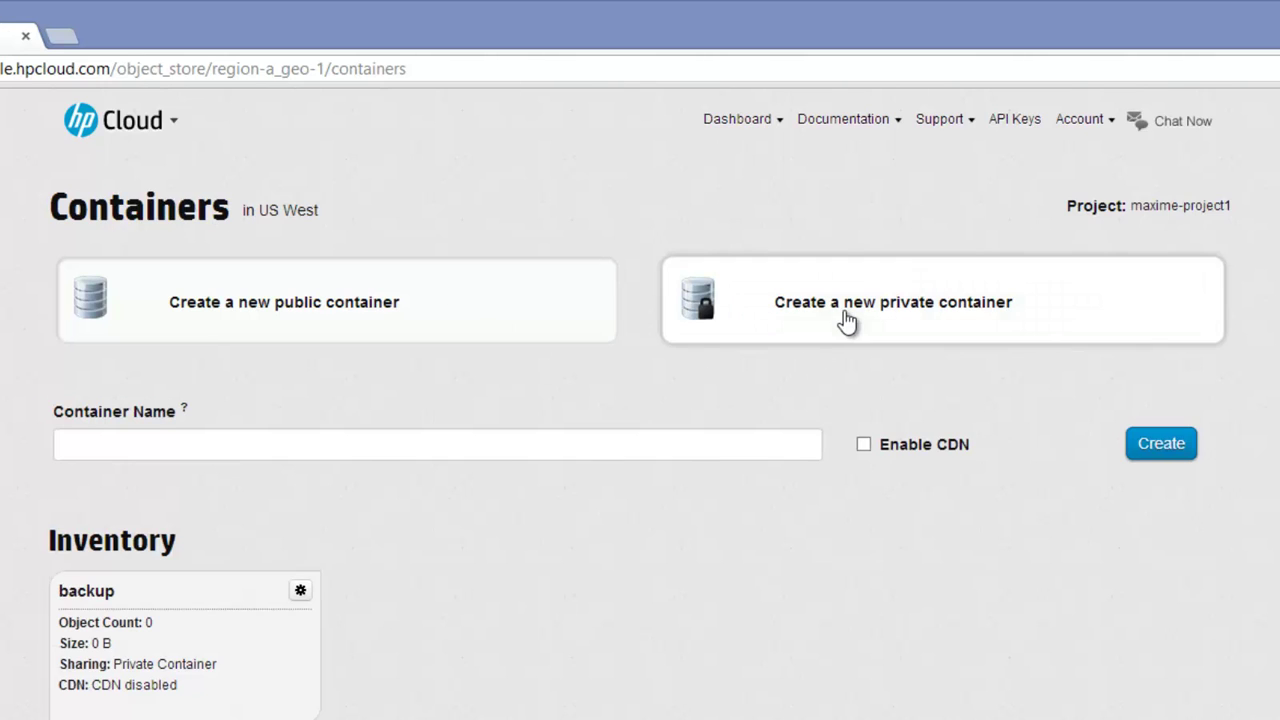
click(638, 443)
text(backup)
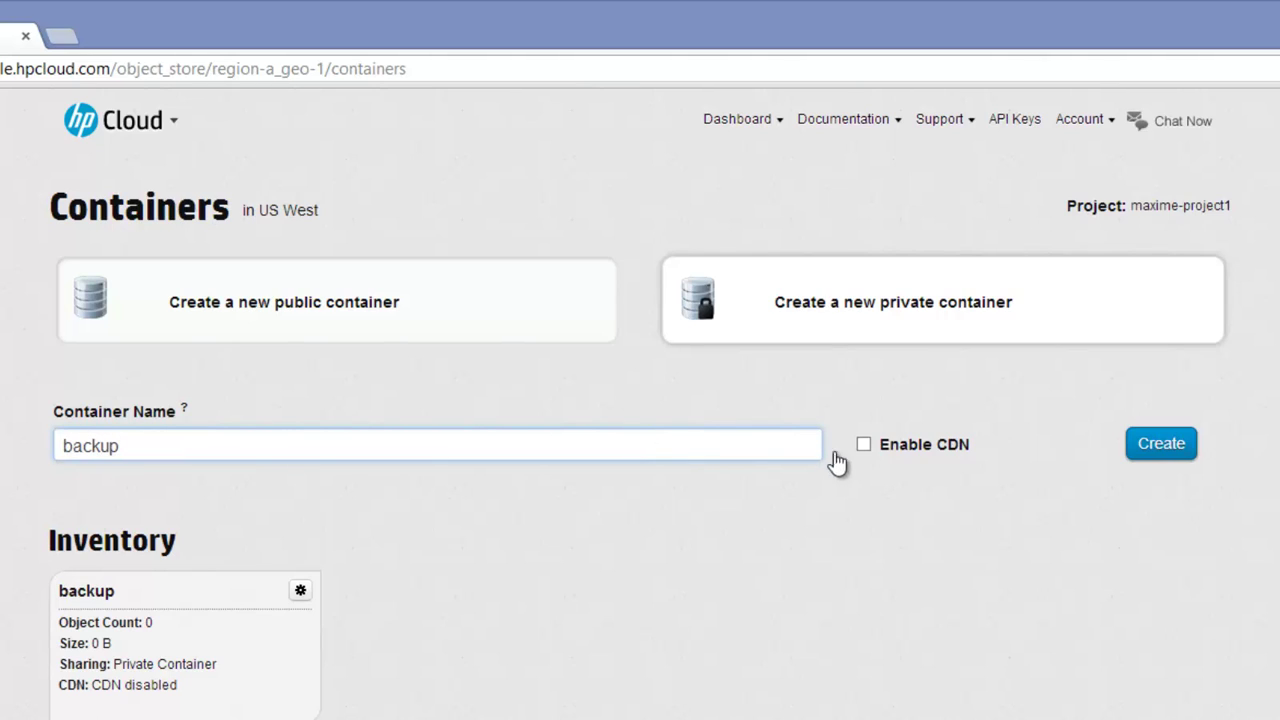
click(866, 448)
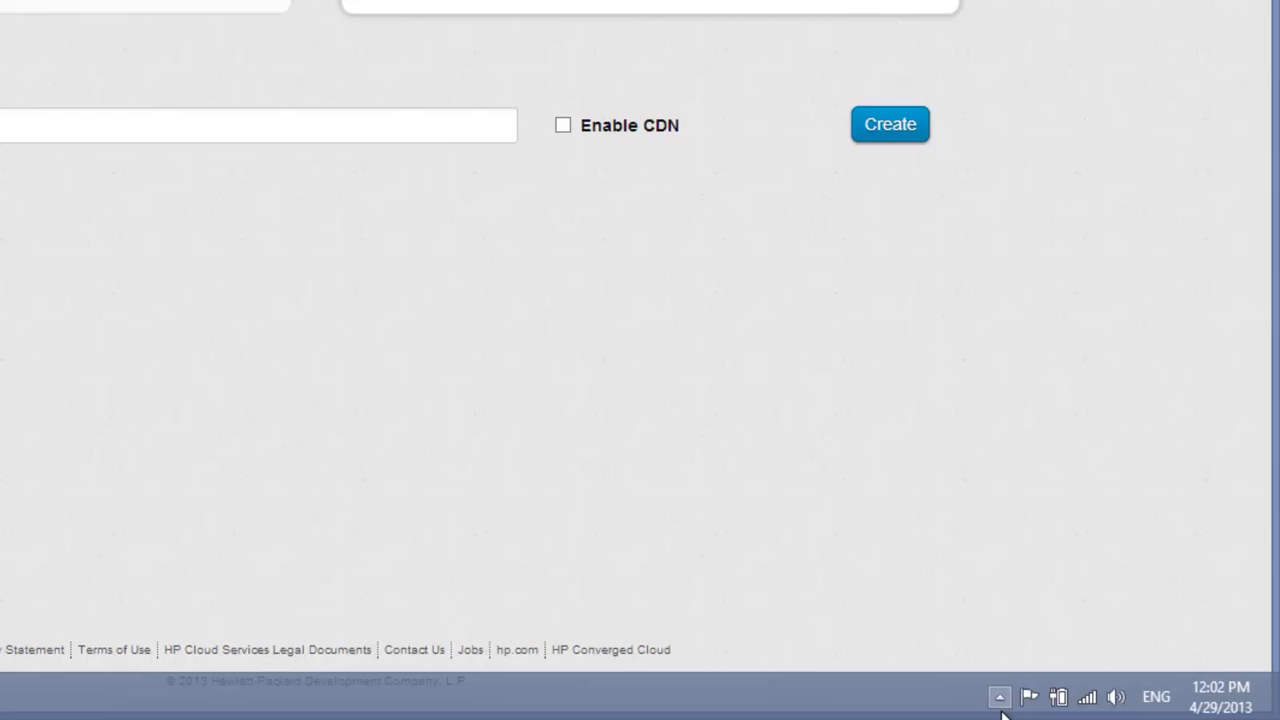
Switch to CloudBerry Drive's options and show its list of storage accounts.
click(1000, 698)
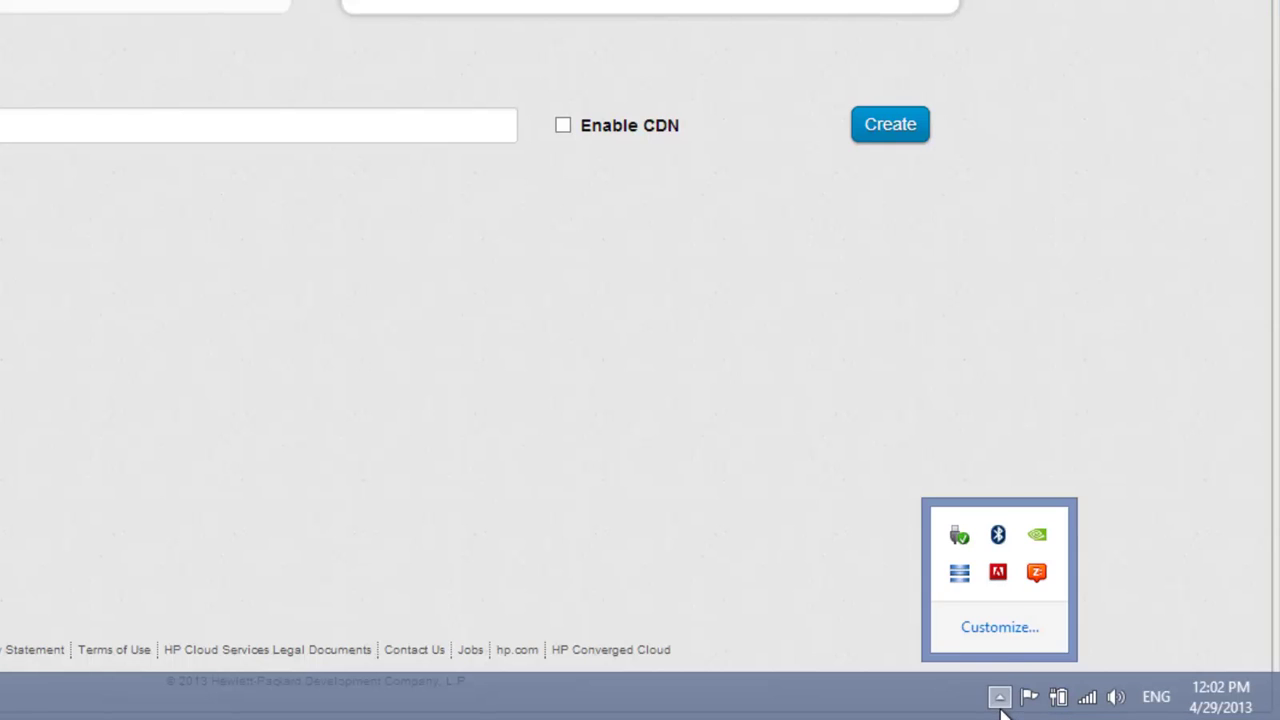
right_click(1035, 572)
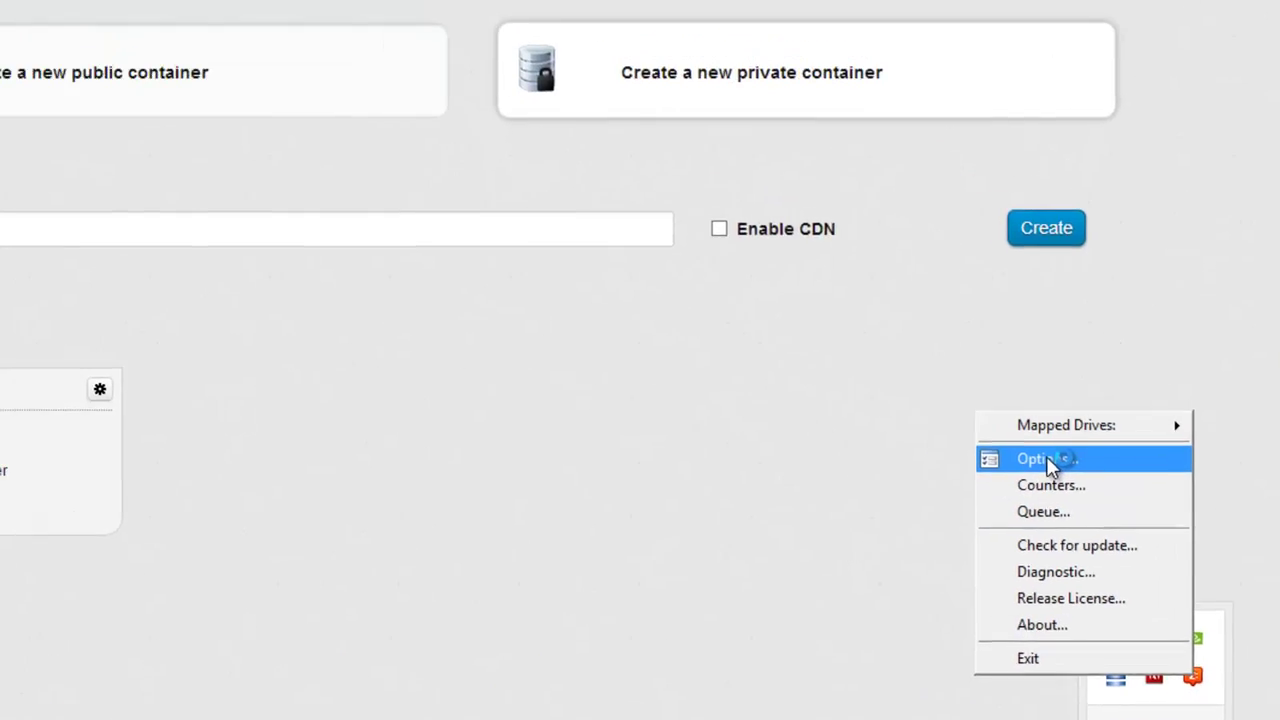
click(885, 357)
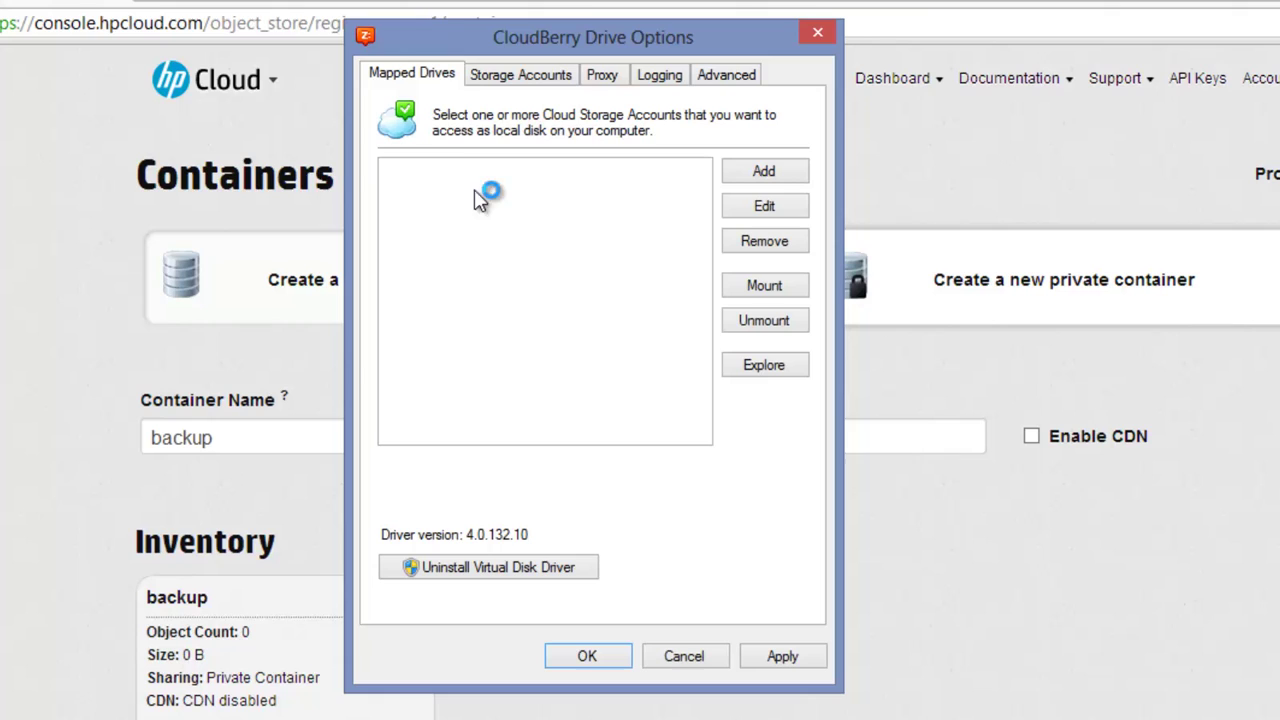
click(505, 78)
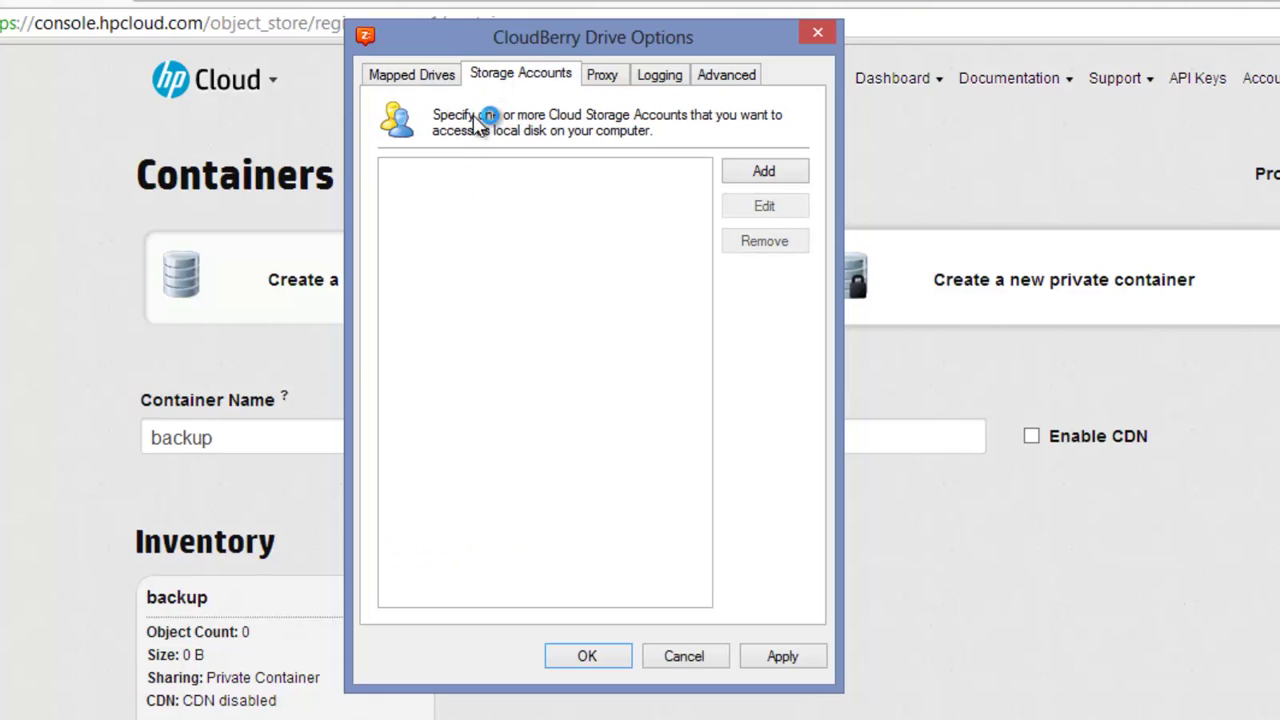
Start adding a storage account and choose HP Cloud as the storage provider.
click(775, 172)
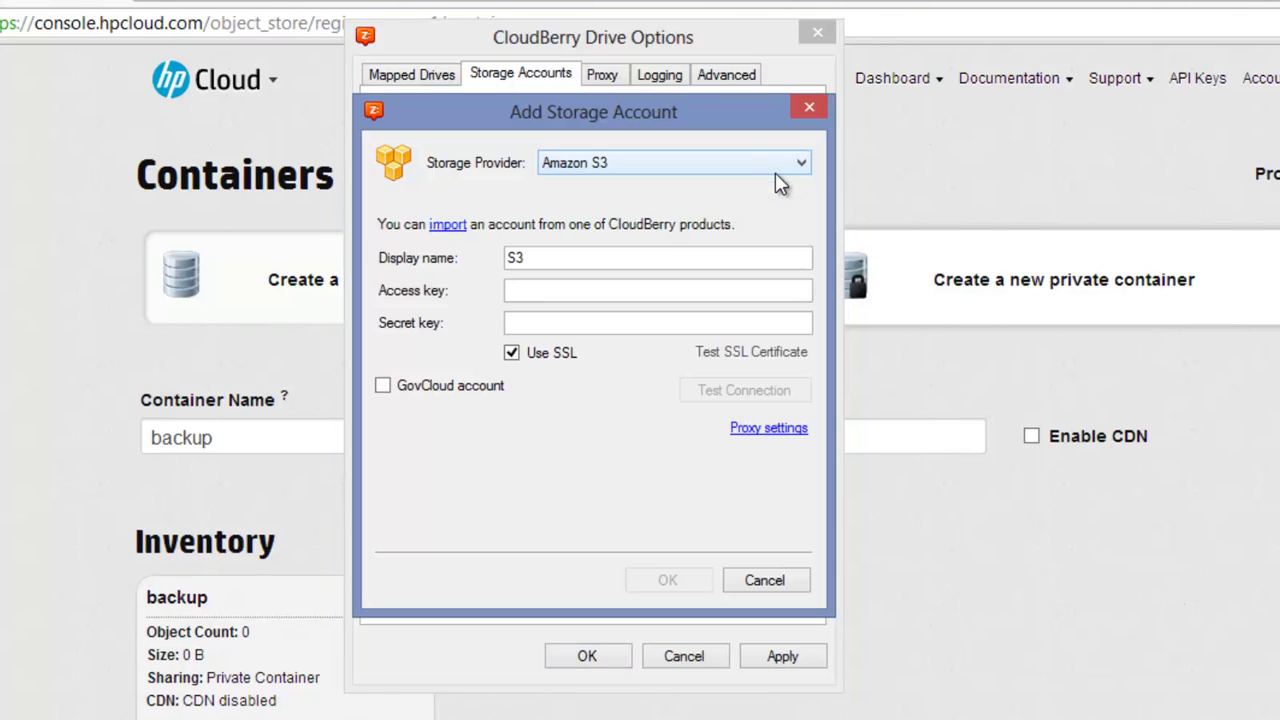
click(778, 162)
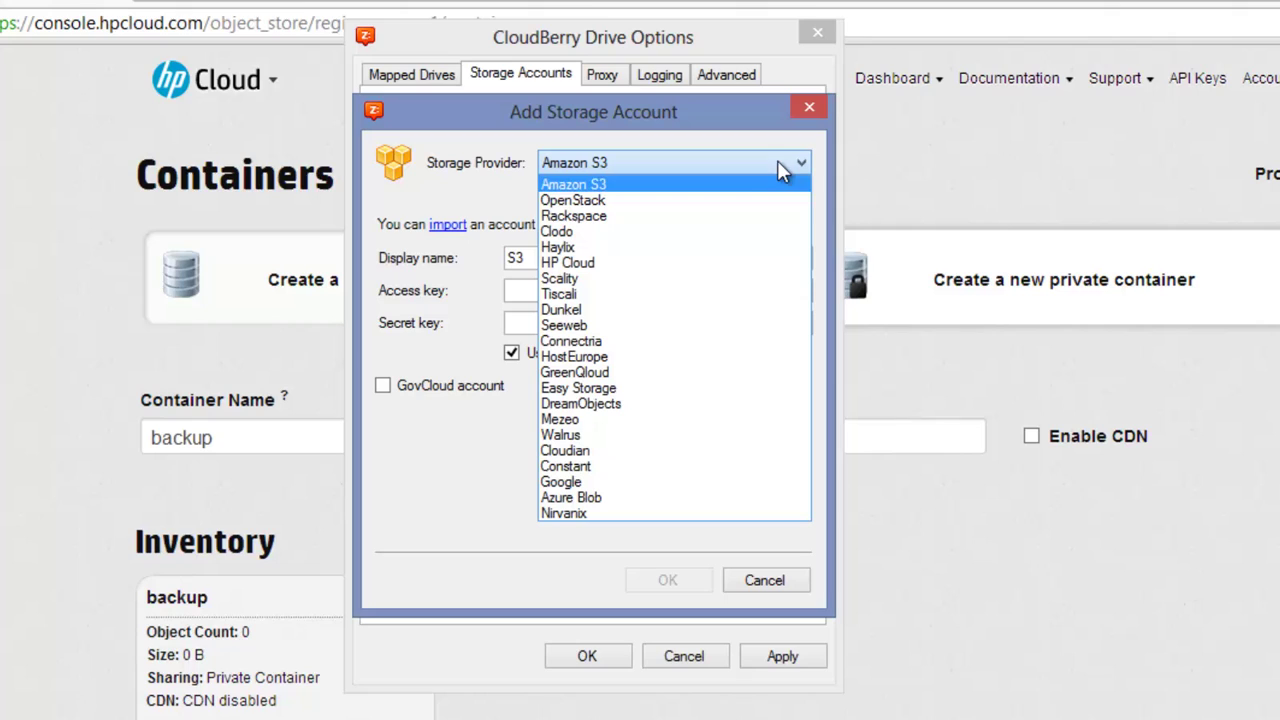
click(697, 262)
click(657, 258)
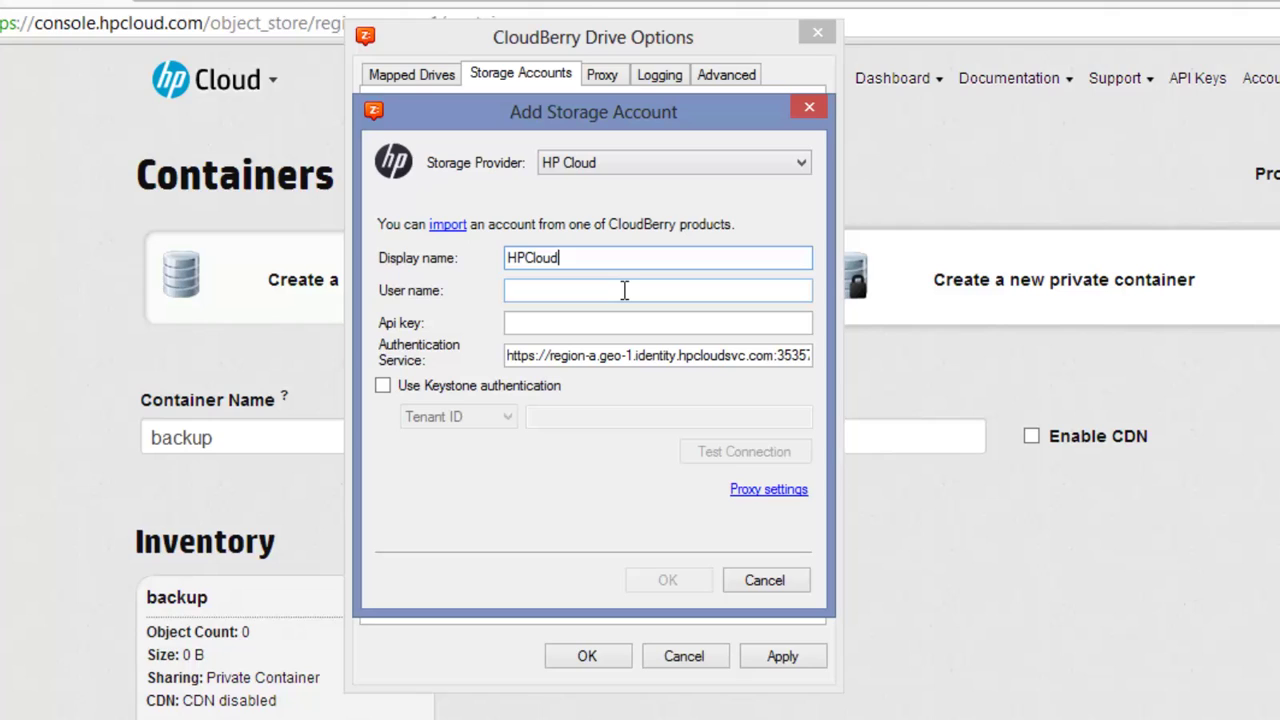
click(621, 288)
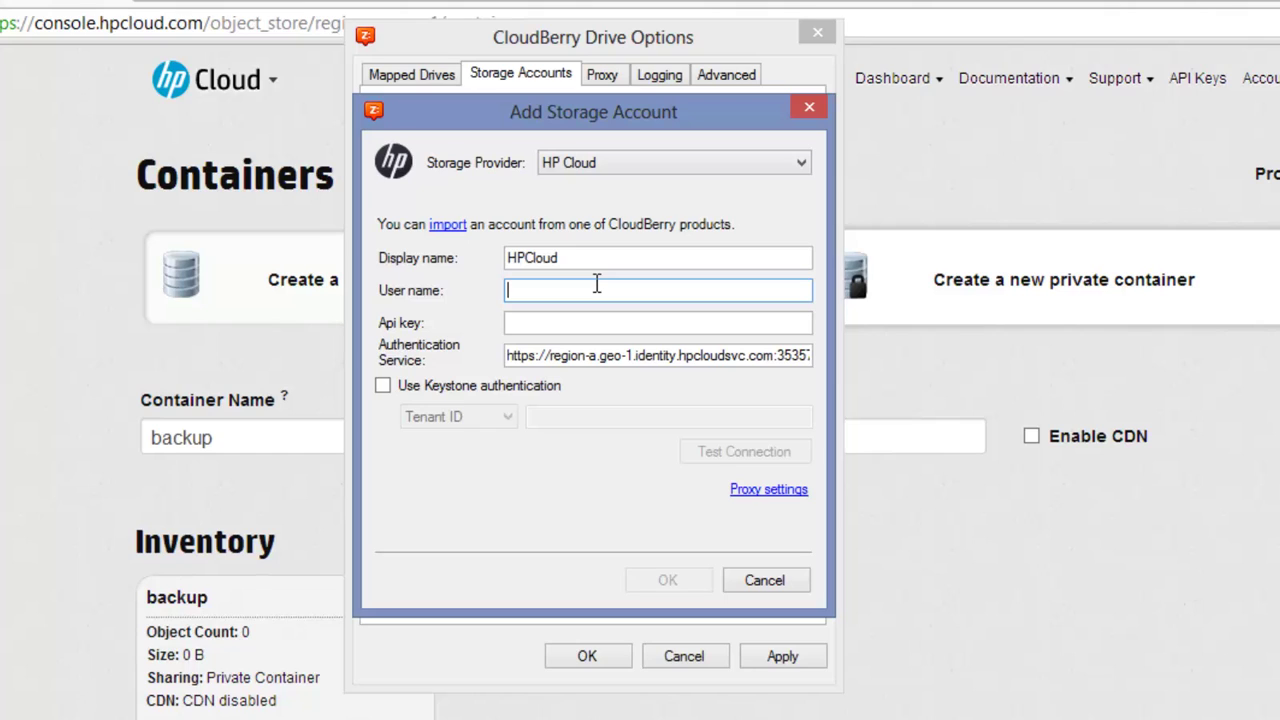
Switch to the HP Cloud console in the browser and copy the project ID from the API Keys page.
click(1025, 545)
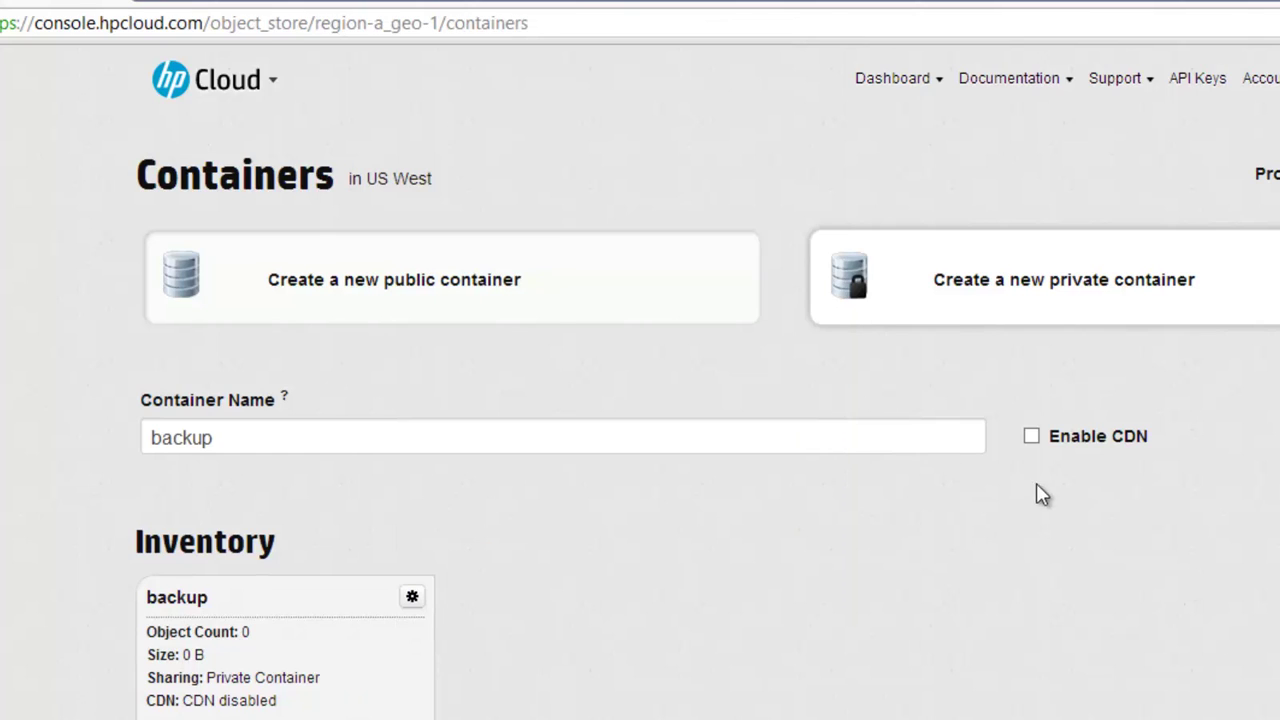
click(1193, 89)
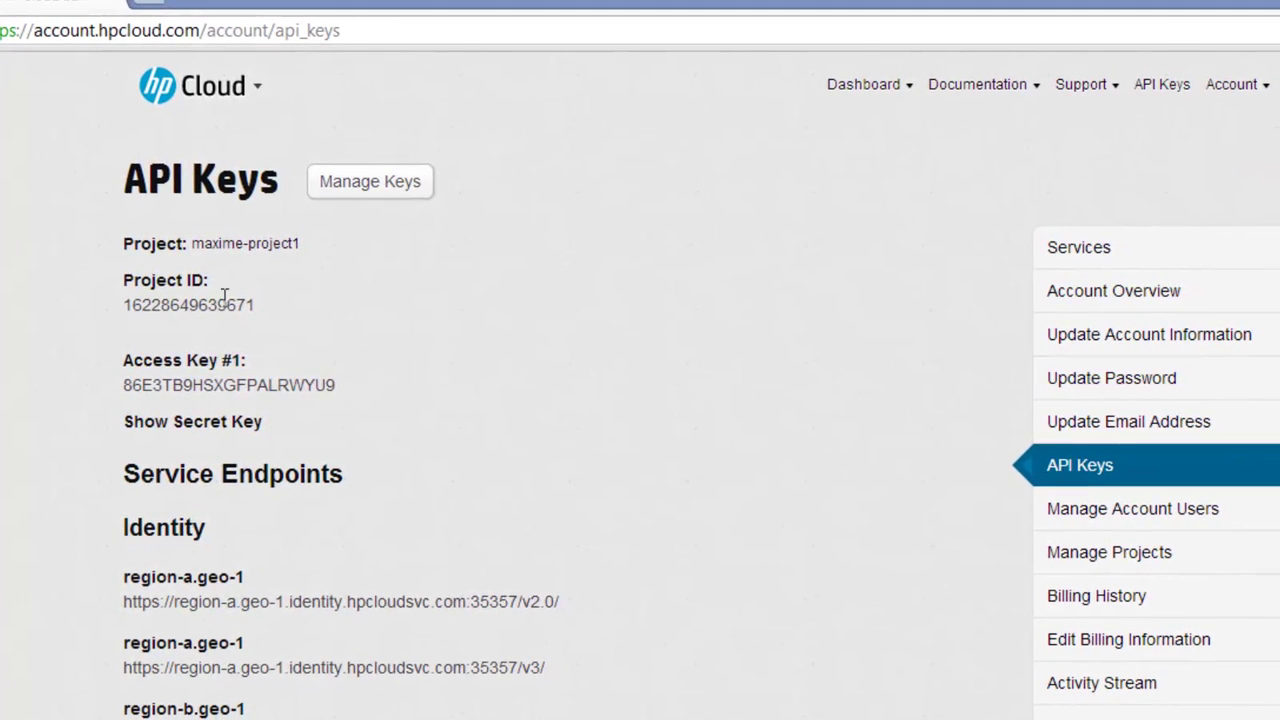
drag(258, 305, 127, 316)
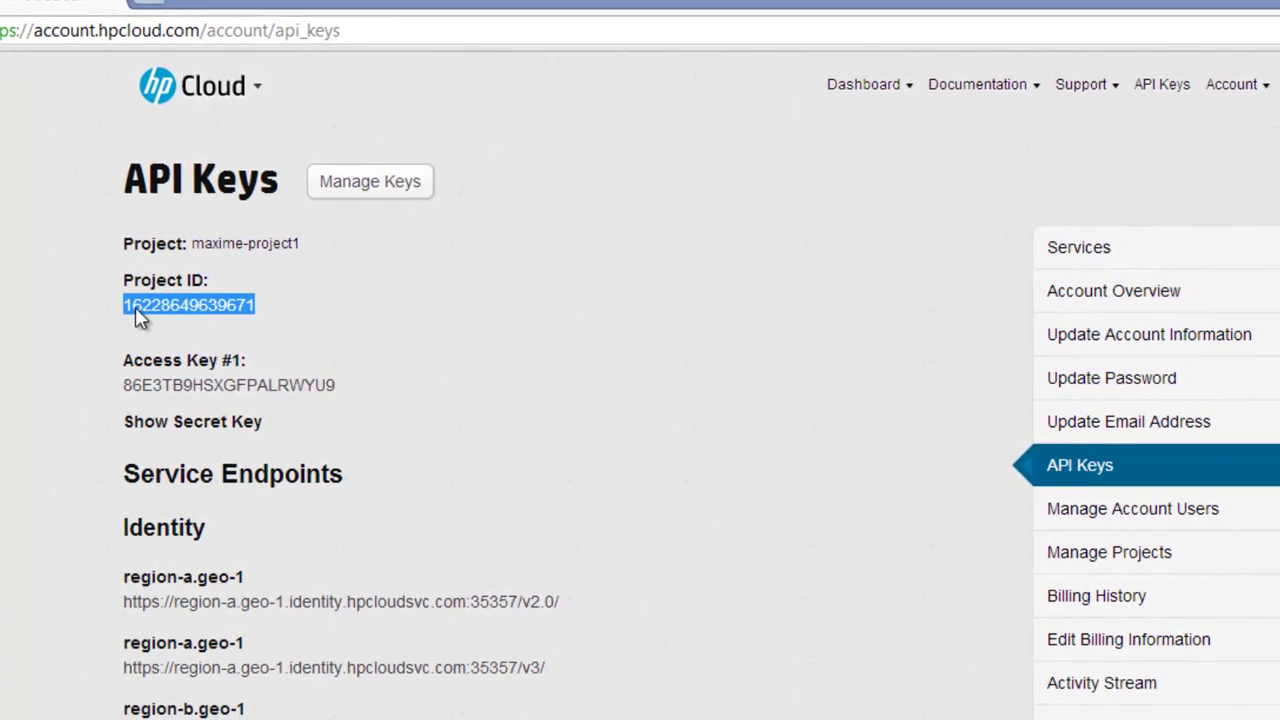
right_click(131, 310)
click(170, 451)
Look up the account username in the HP Cloud account overview.
click(1255, 90)
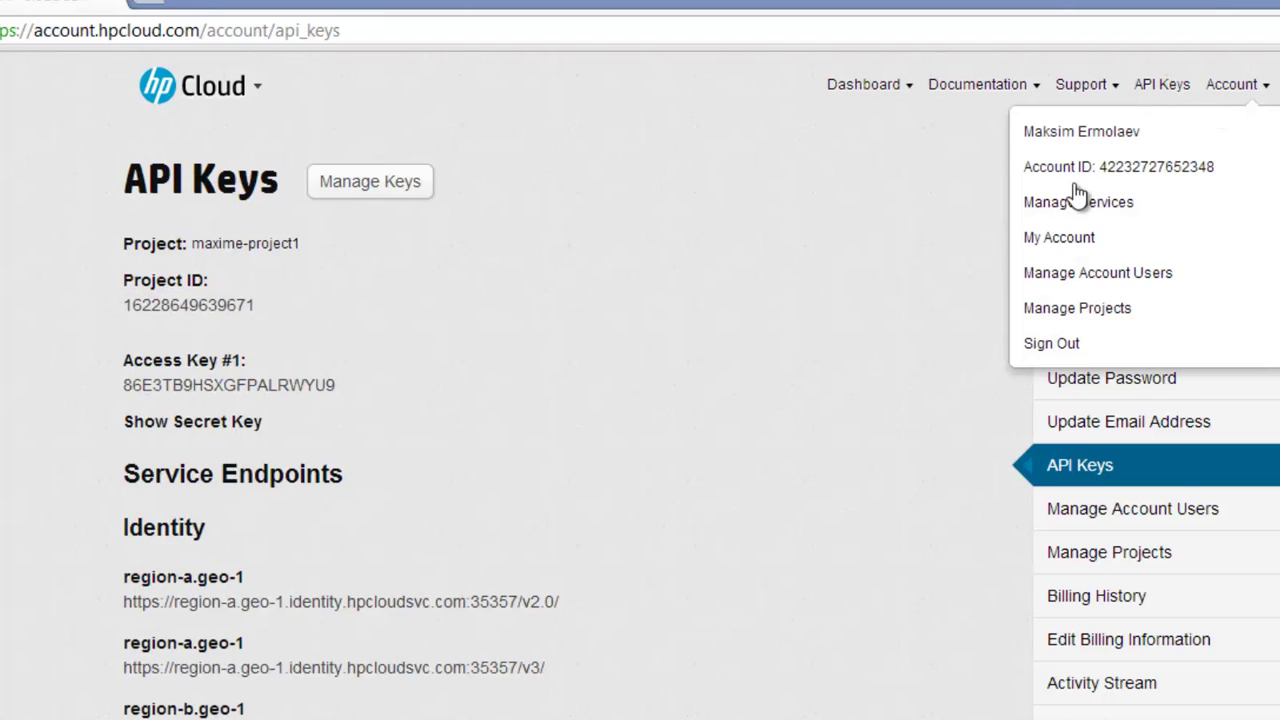
click(1052, 240)
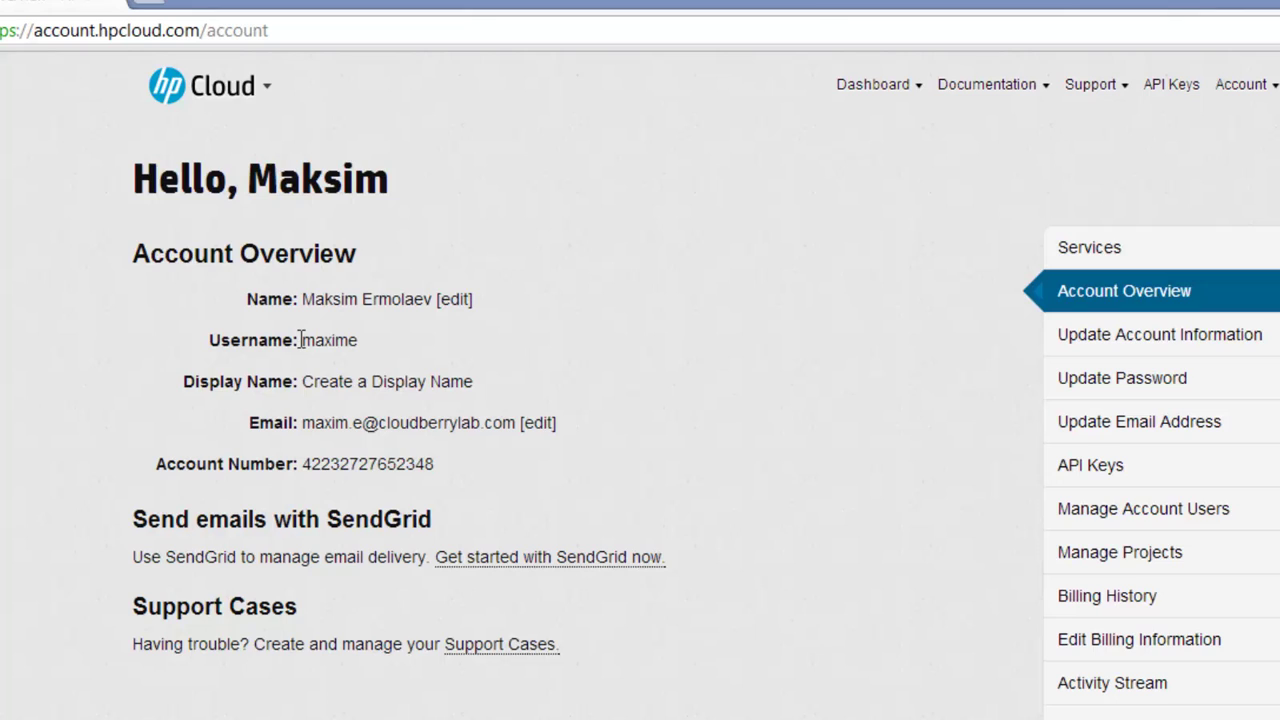
drag(300, 341, 376, 343)
click(378, 345)
Switch back to the Add Storage Account dialog and enter the project ID, a colon and the account username as the user name.
key(alt+Tab)
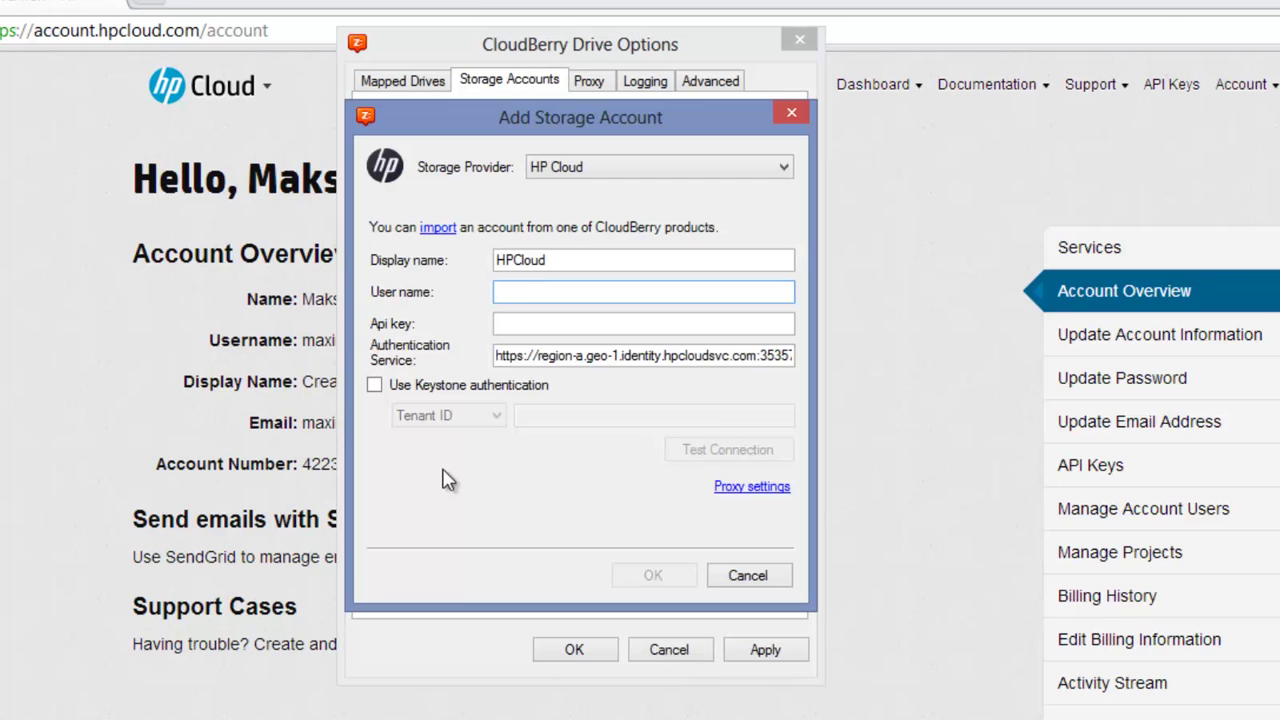
key(ctrl+v)
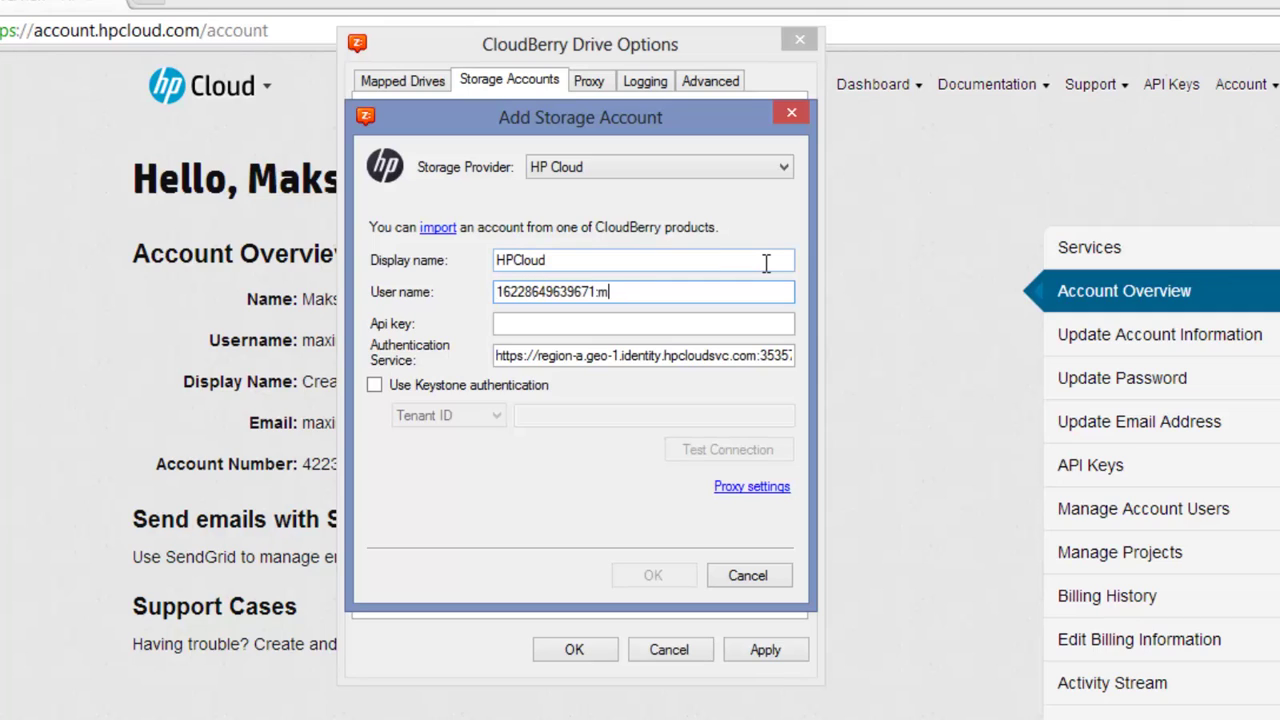
text(:maxime)
Enter the API key for the HP Cloud storage account and test the connection.
click(686, 324)
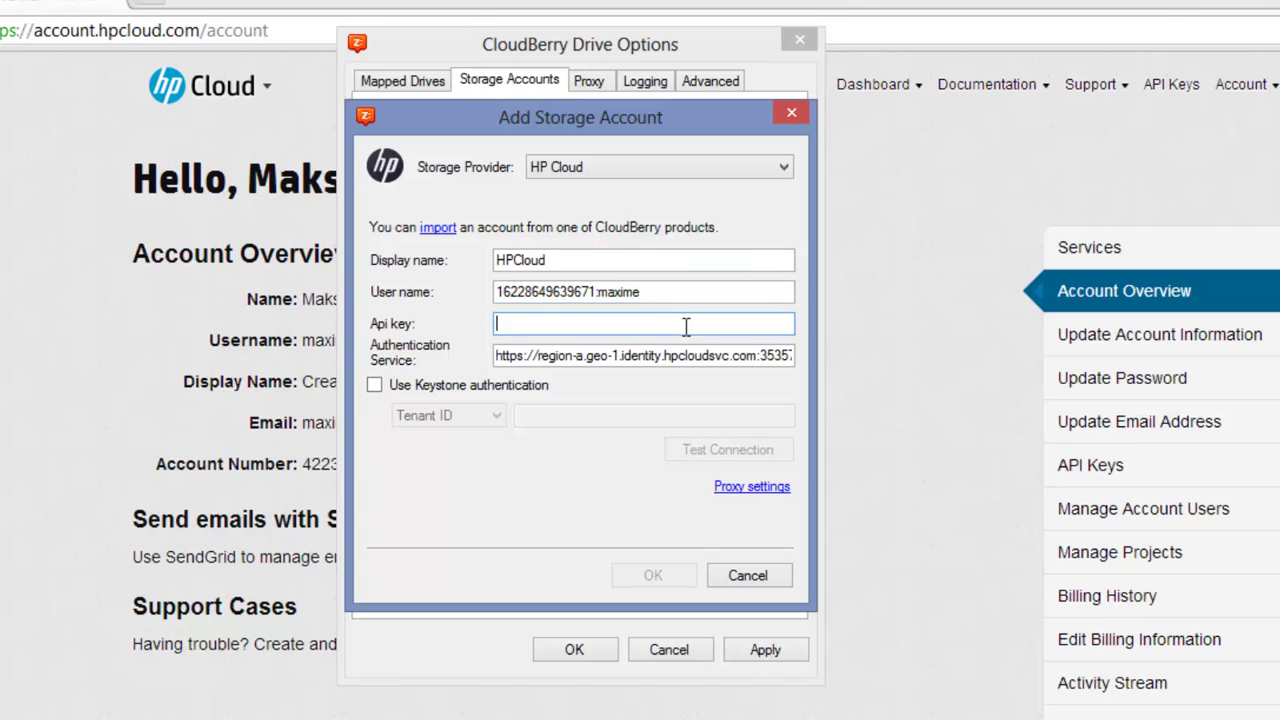
key(ctrl+v)
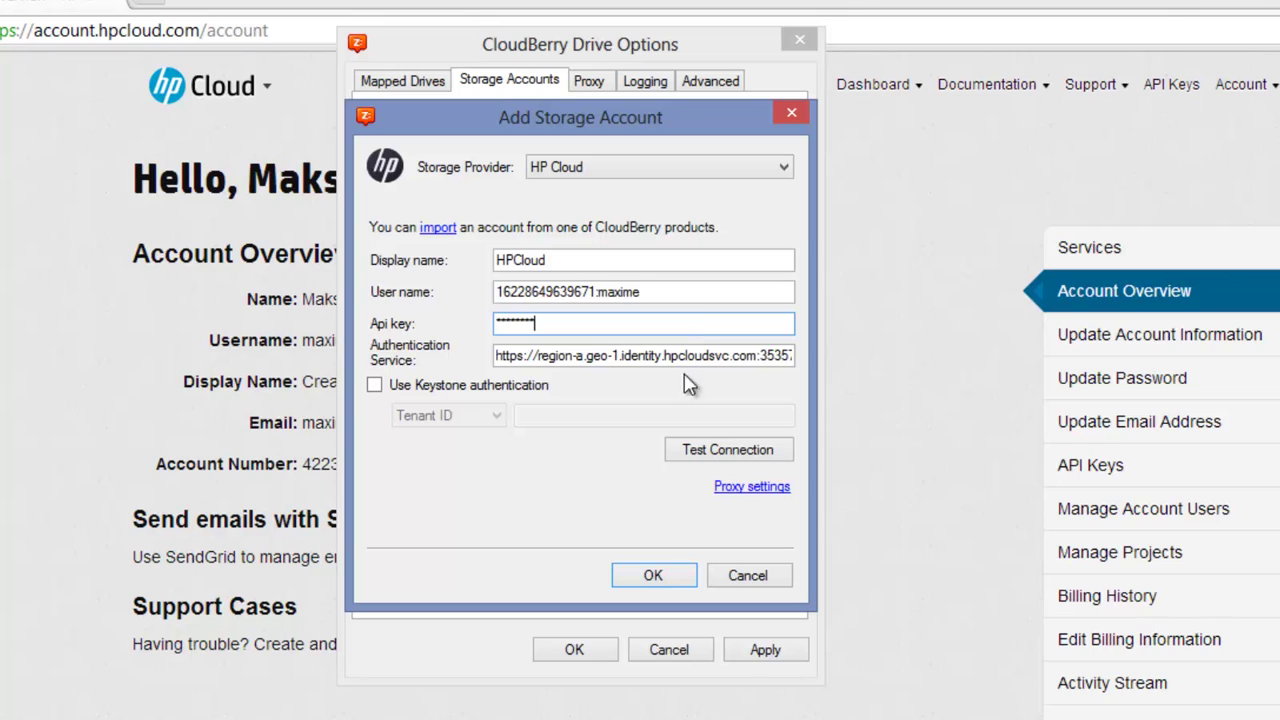
click(715, 462)
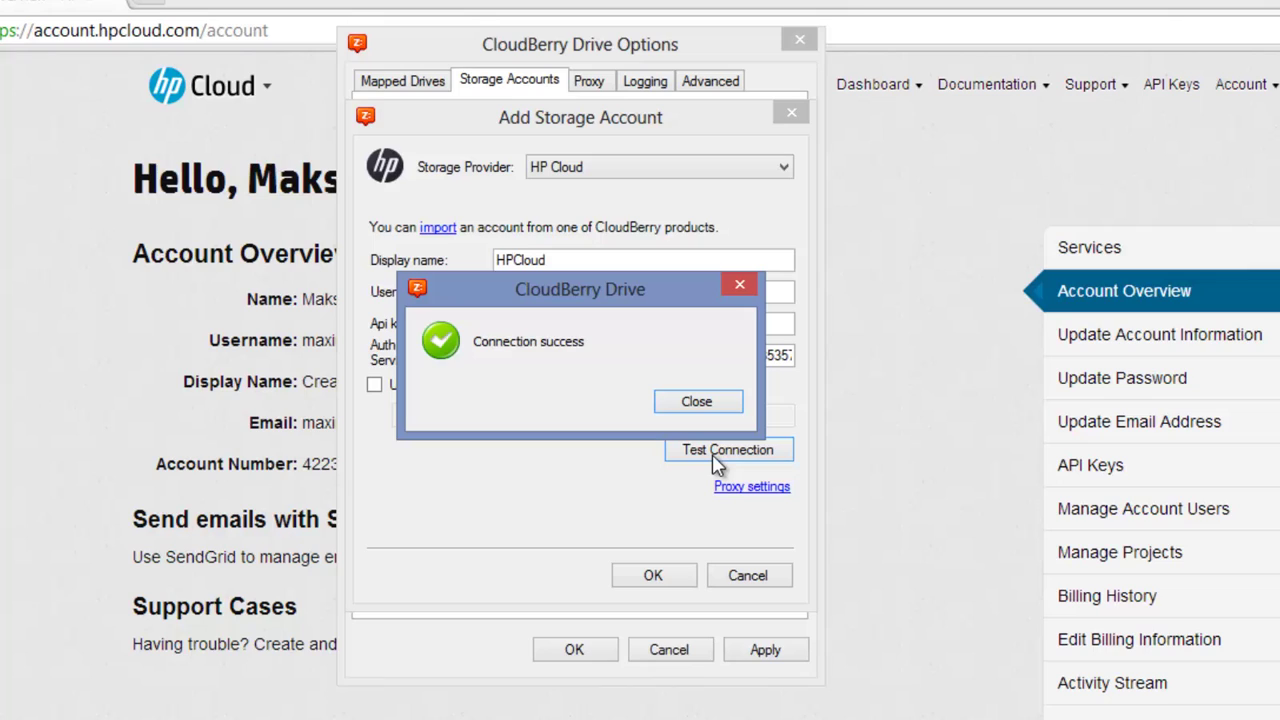
click(697, 405)
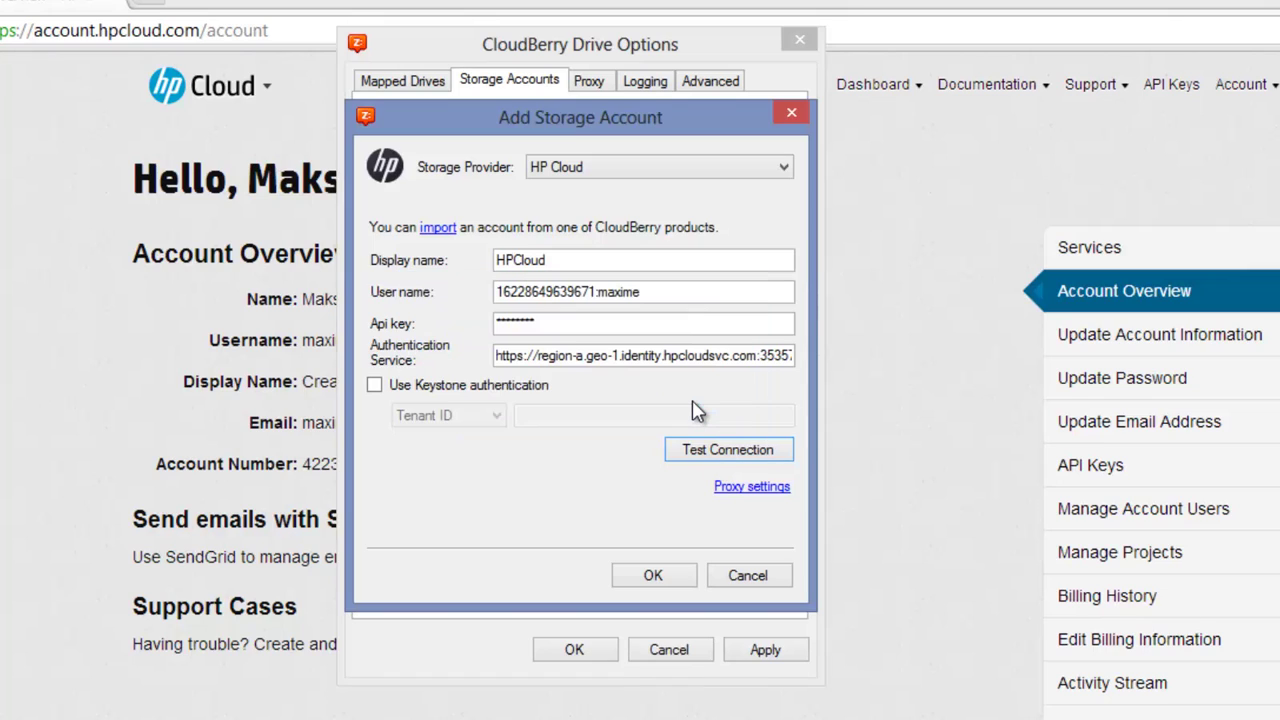
Enable Keystone authentication and reduce the user name to the account username without the project ID and colon.
click(375, 386)
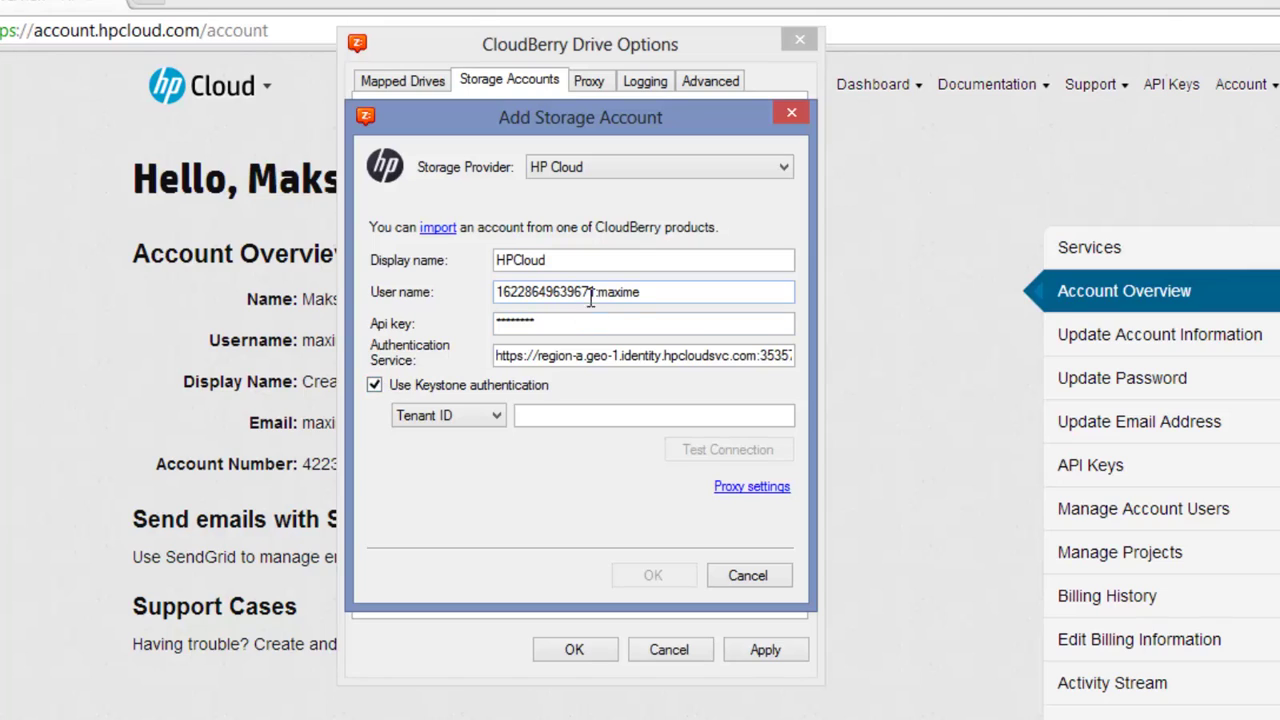
drag(597, 292, 435, 305)
key(BackSpace)
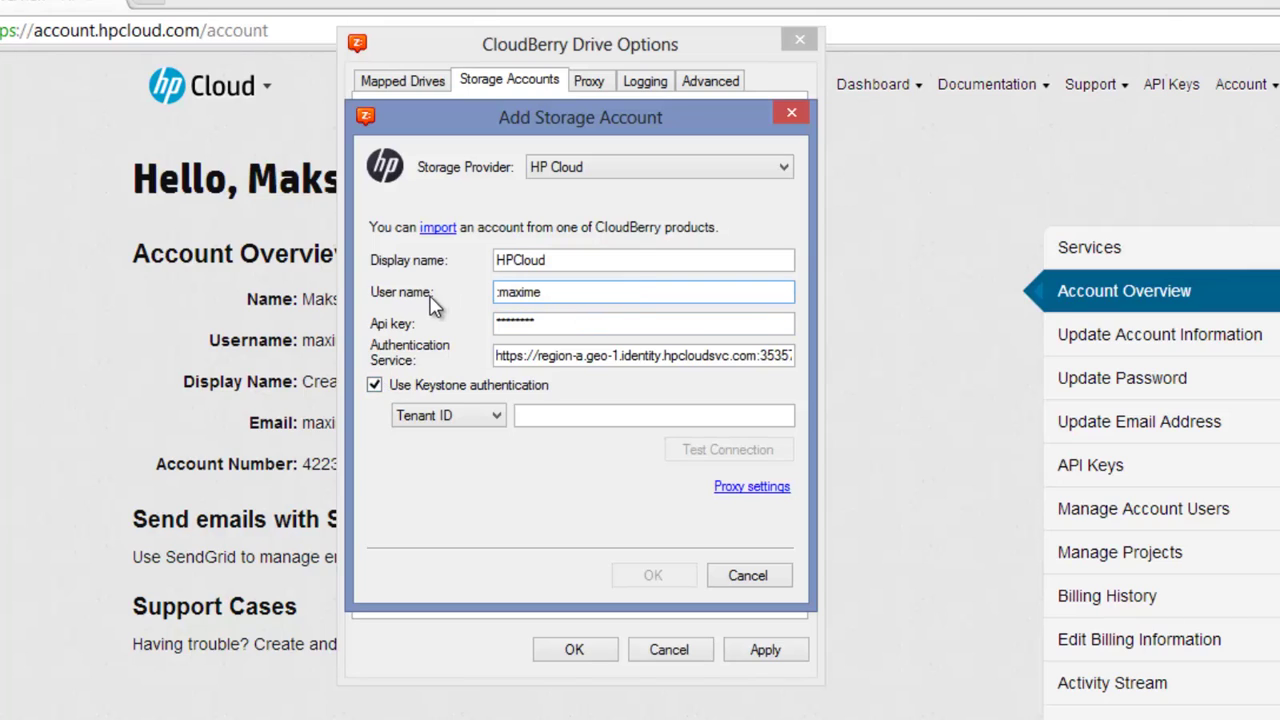
click(565, 321)
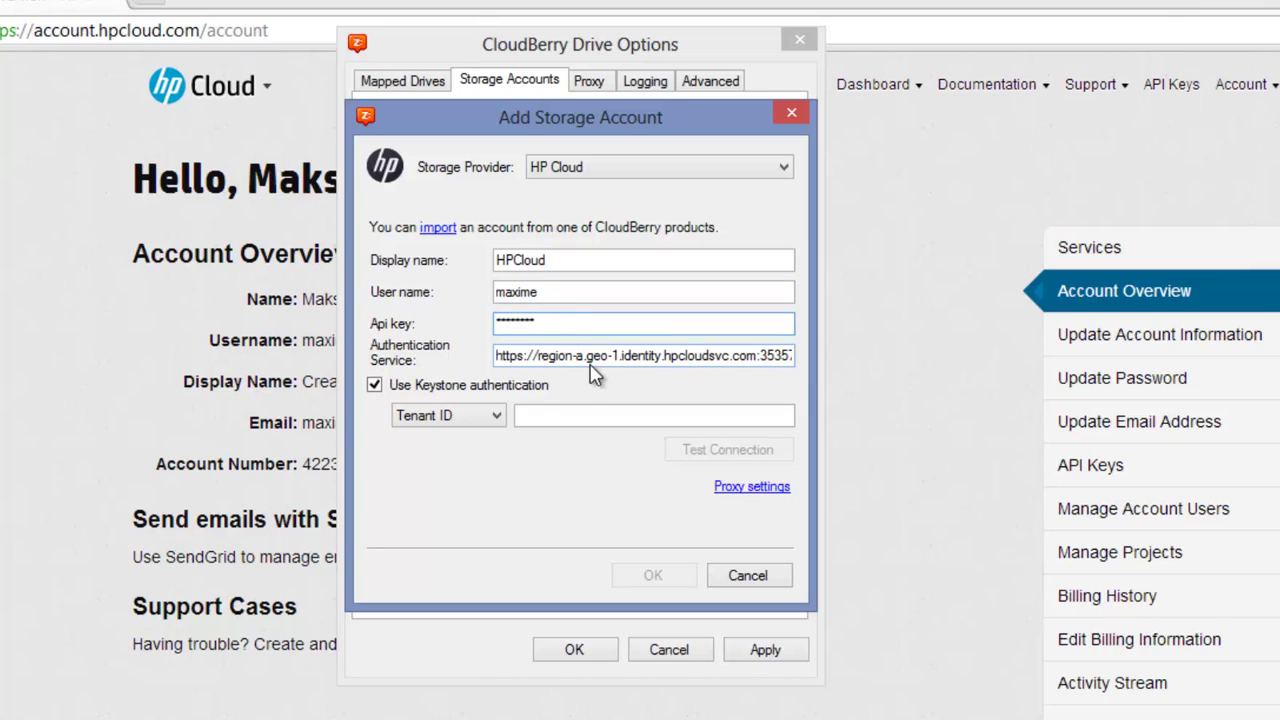
Check the end of the authentication service address, including its version and tokens path.
drag(790, 356, 858, 362)
click(773, 355)
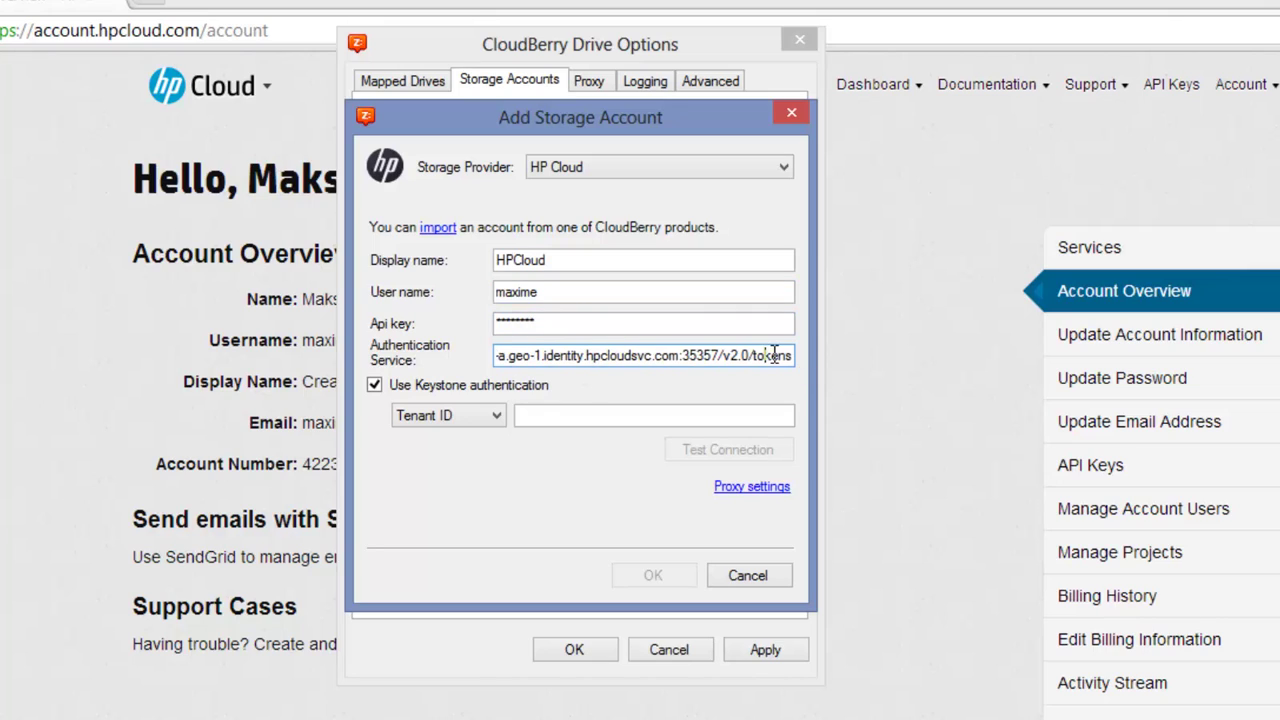
drag(773, 355, 800, 357)
click(790, 356)
Choose Tenant ID for Keystone authentication, switch to the HP Cloud site in the browser and copy the project ID from its API keys page.
click(494, 416)
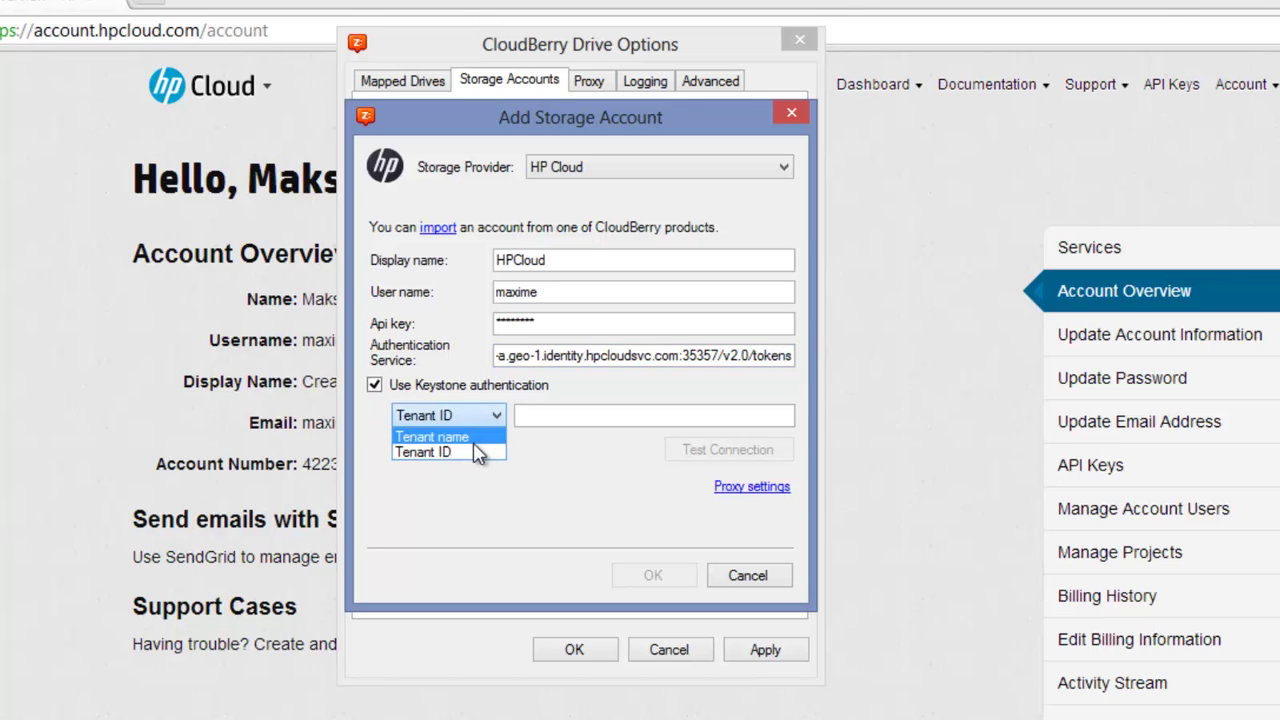
click(476, 452)
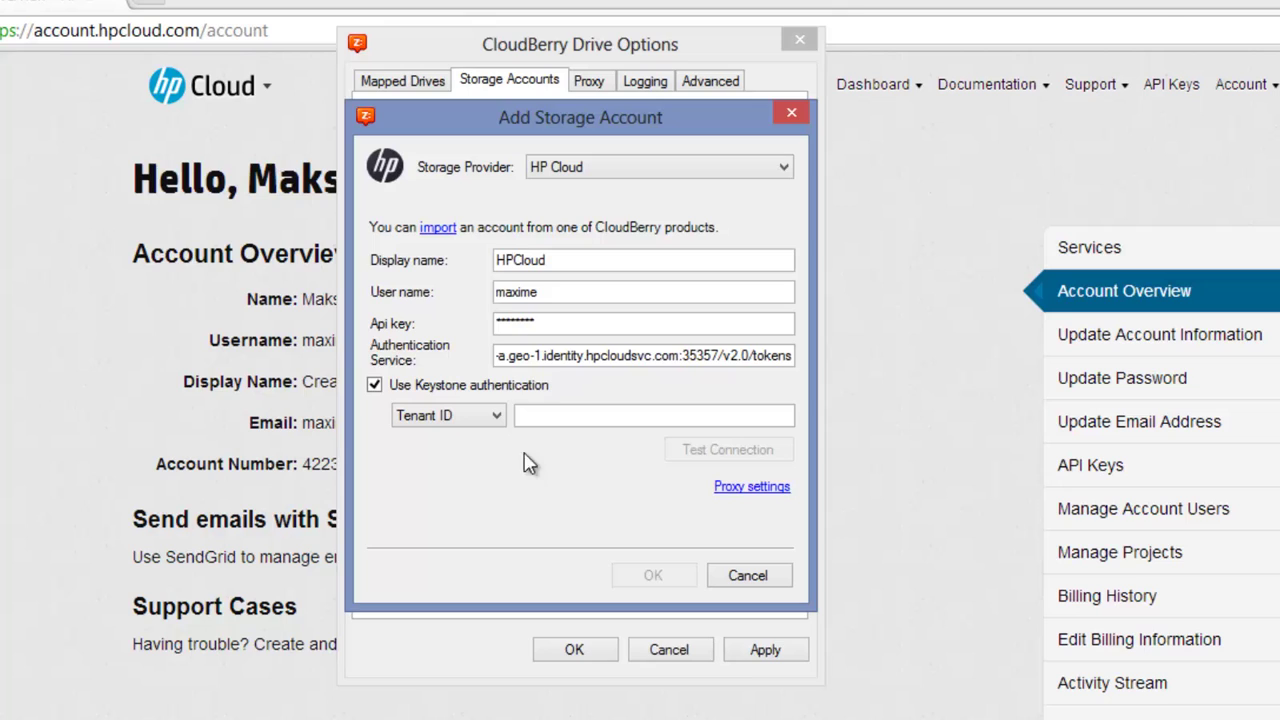
click(1068, 160)
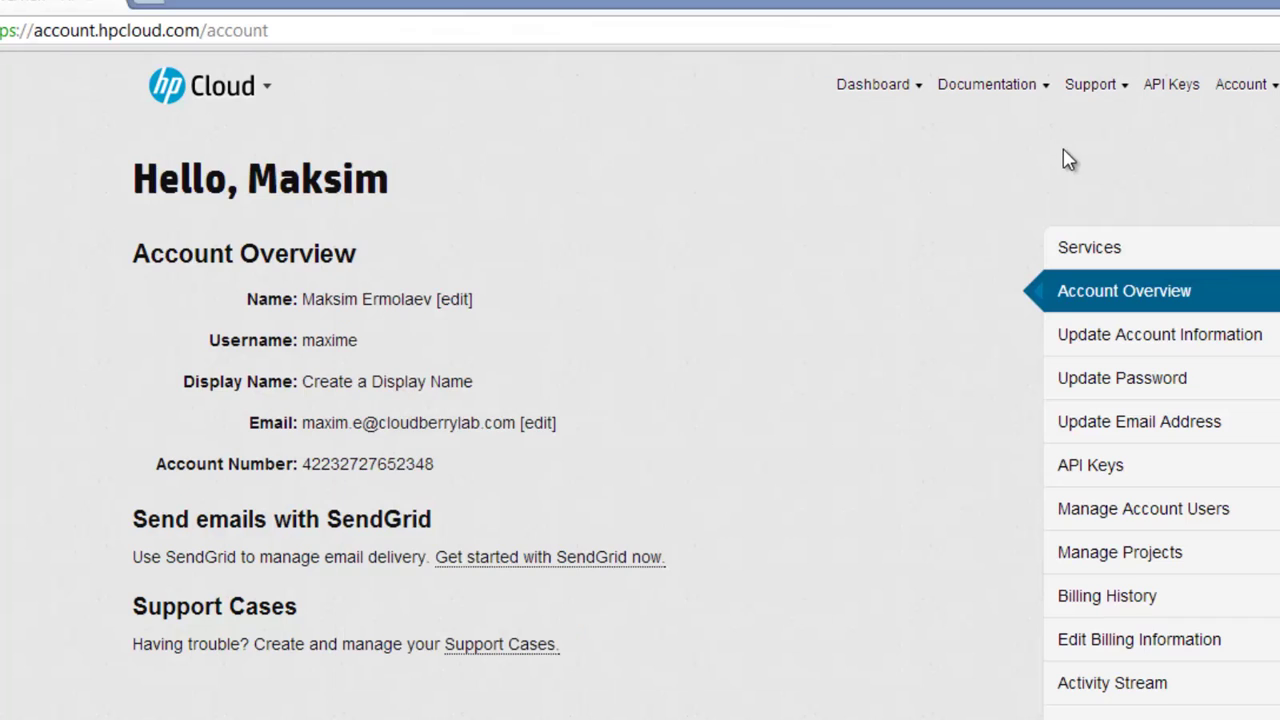
click(1175, 100)
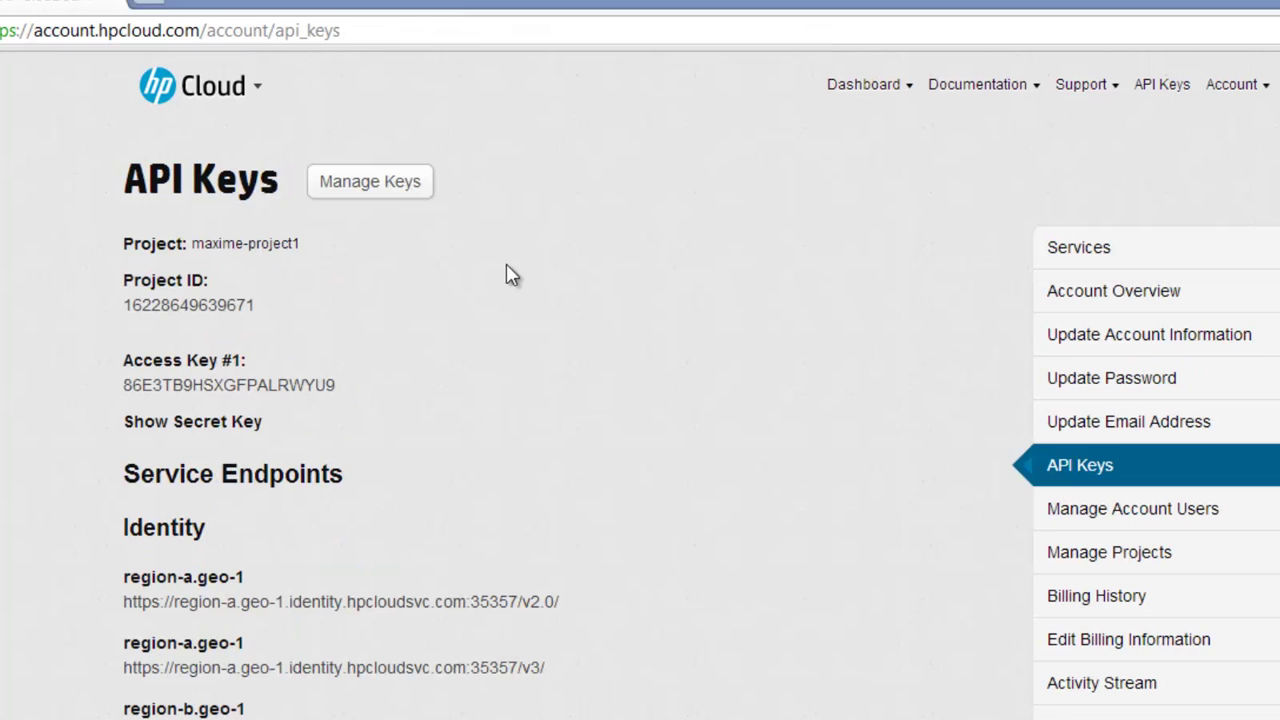
drag(254, 304, 140, 310)
right_click(137, 301)
click(183, 445)
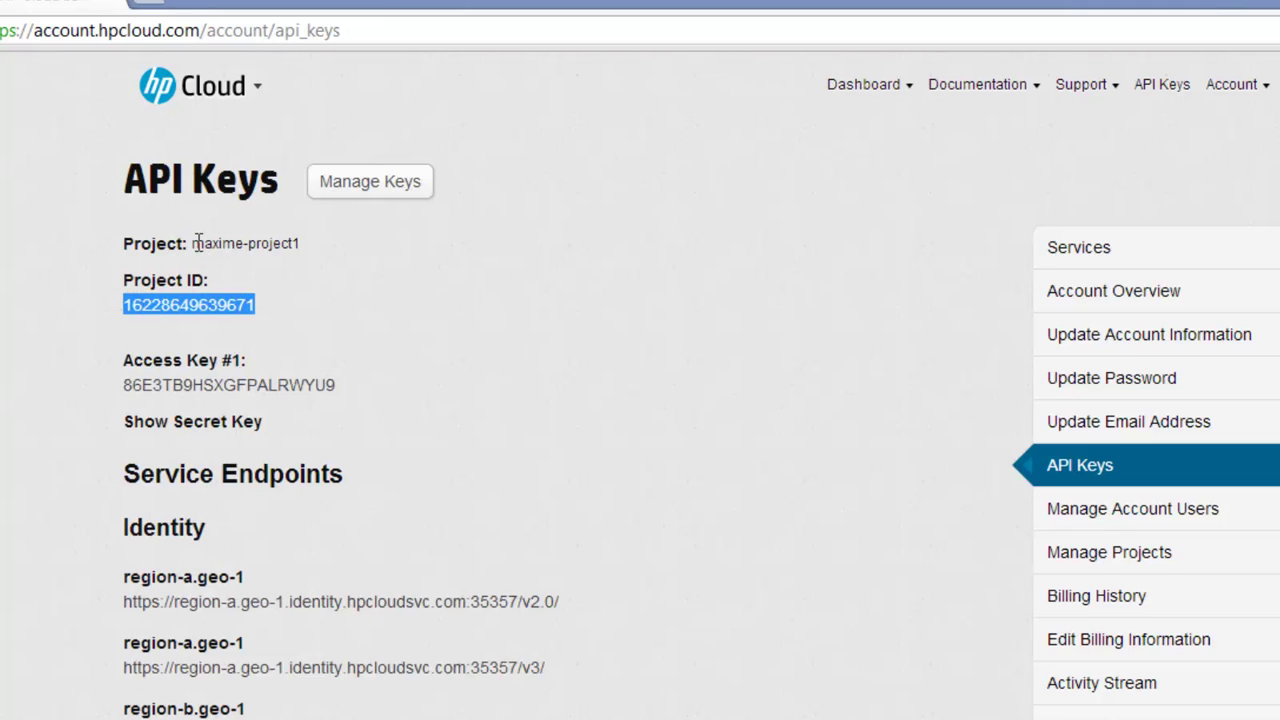
drag(197, 243, 331, 251)
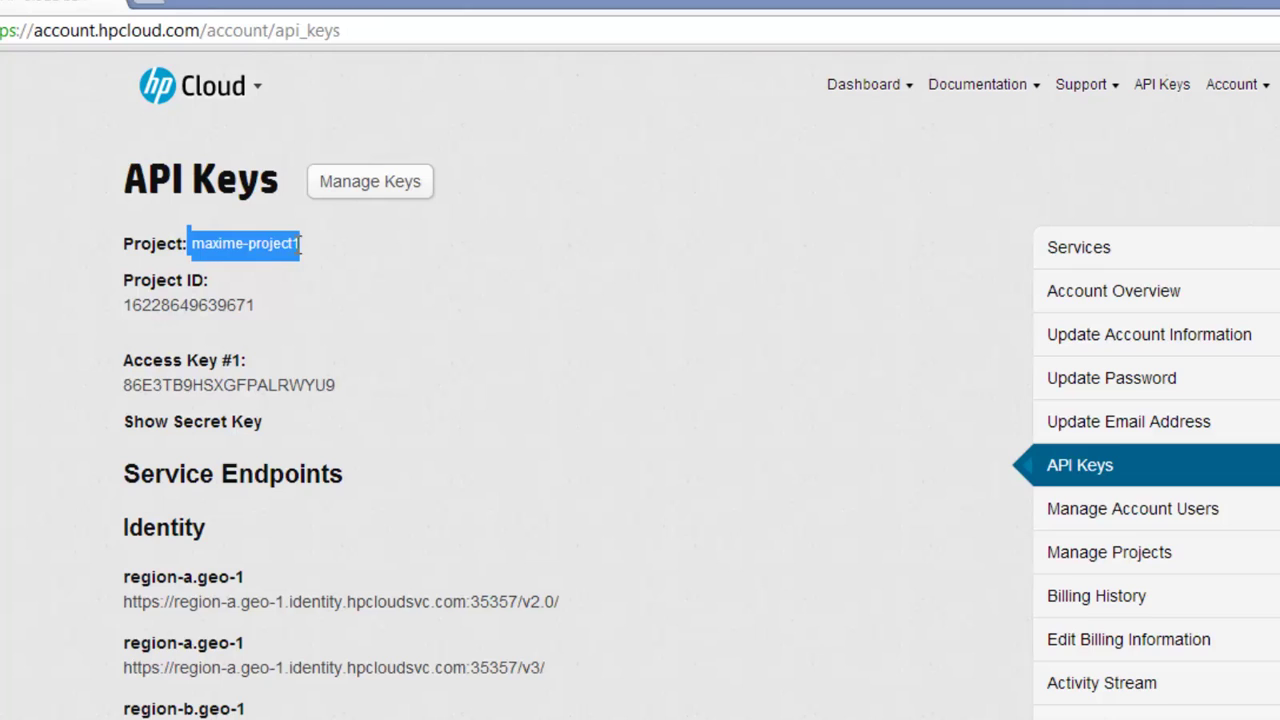
click(287, 279)
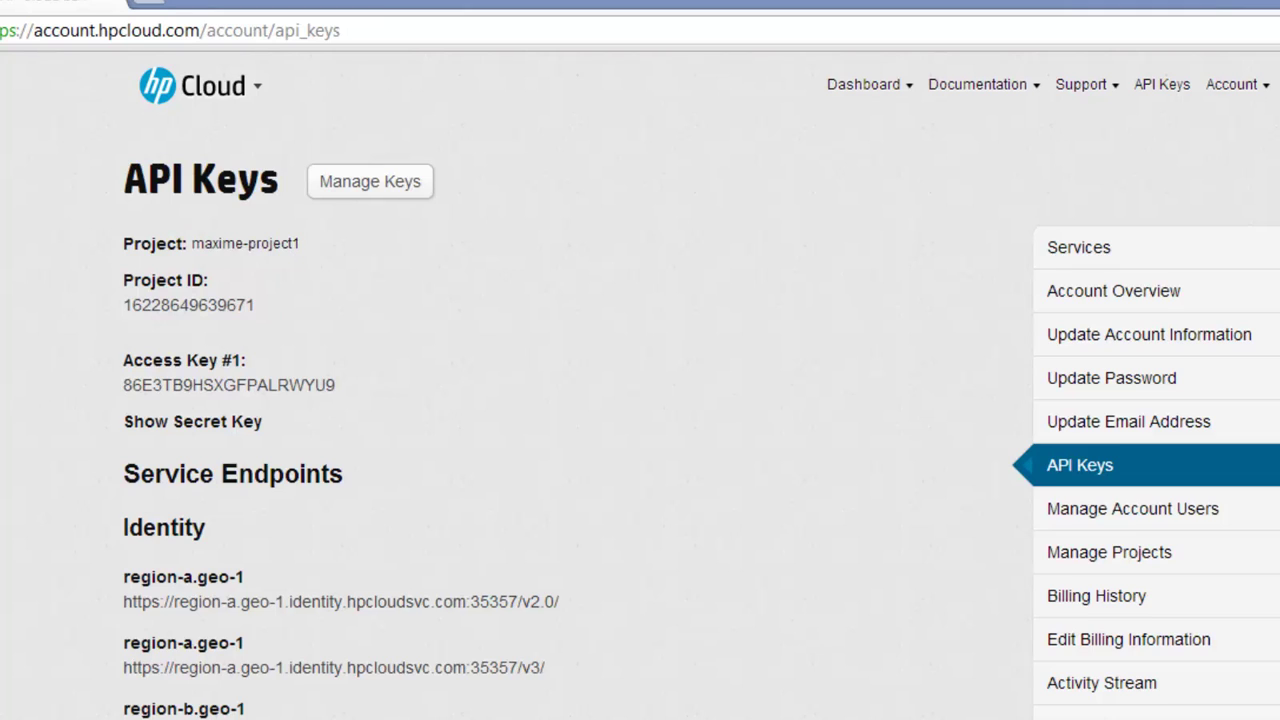
Switch back to the Add Storage Account dialog and enter the copied project ID as the tenant ID.
key(alt+Tab)
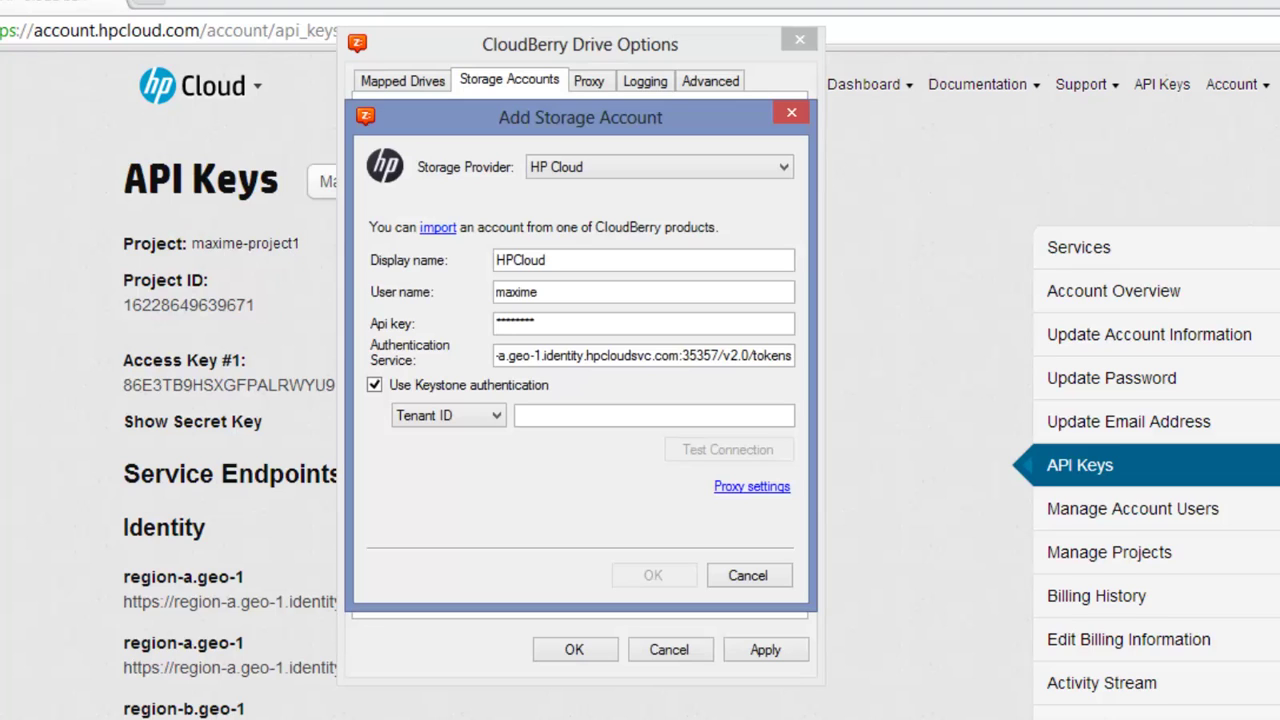
click(476, 417)
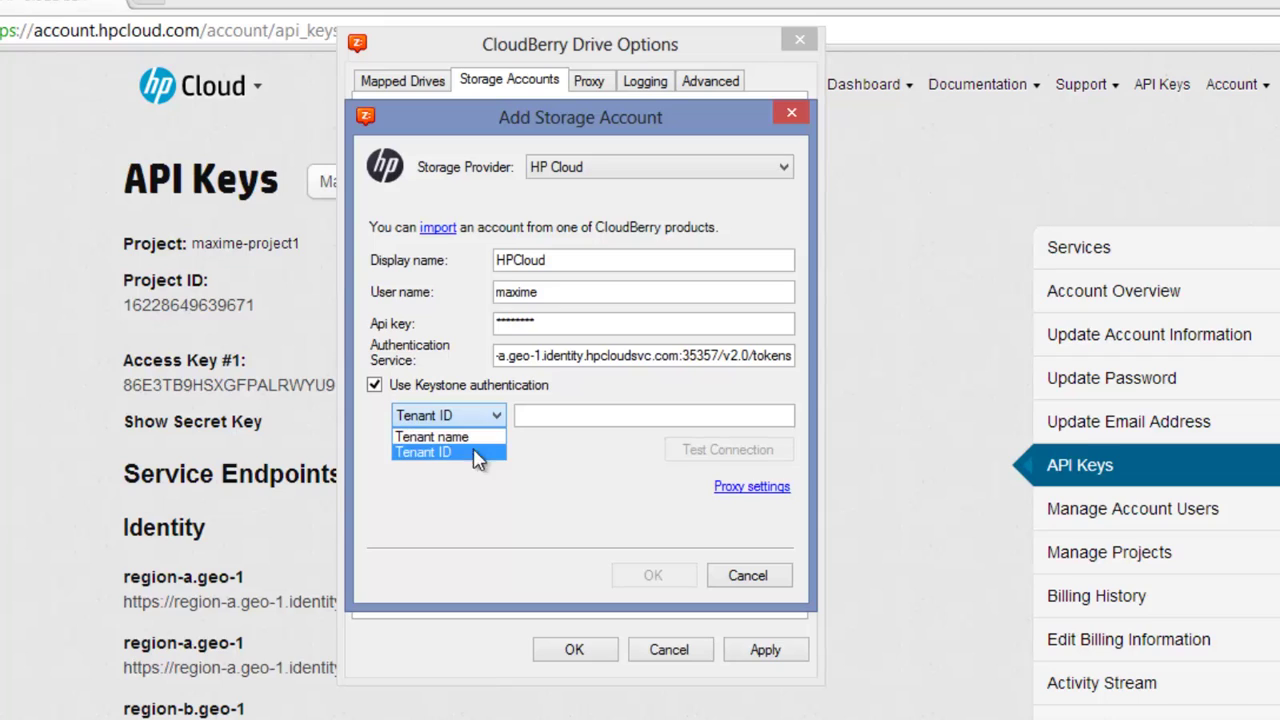
click(481, 454)
click(565, 415)
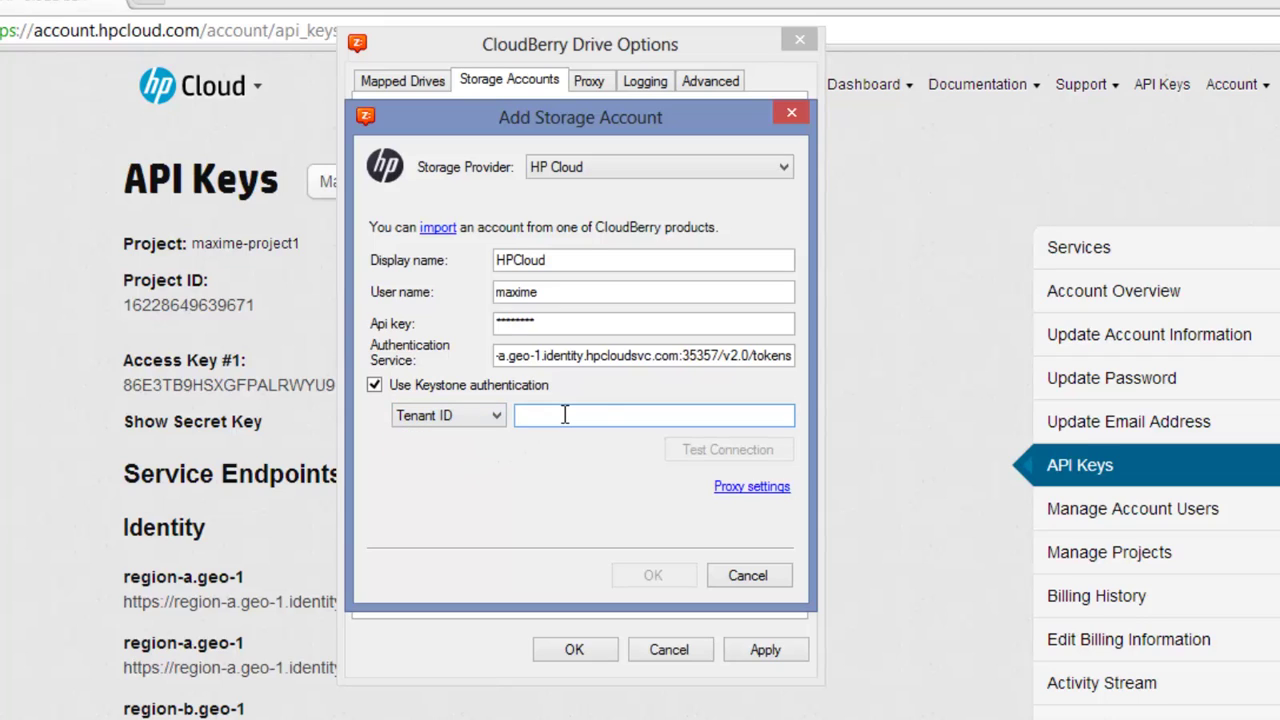
key(ctrl+v)
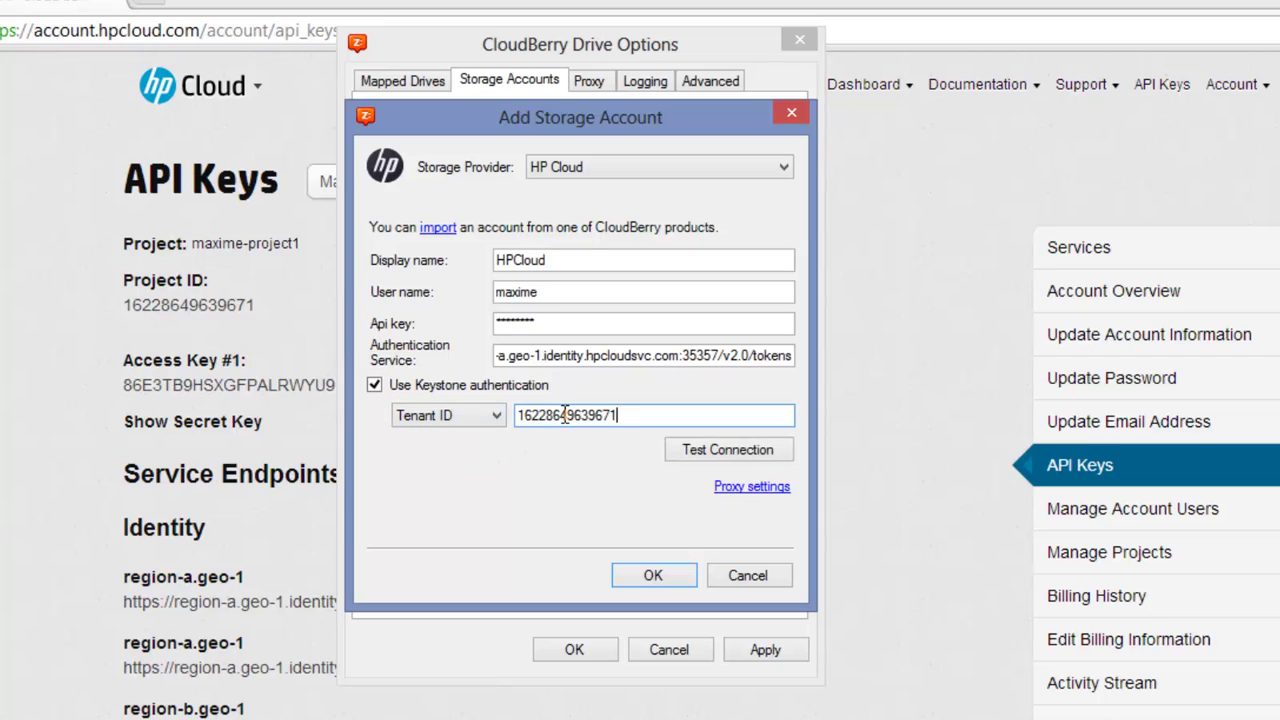
Test the connection of the HP Cloud account and save the storage account.
click(722, 452)
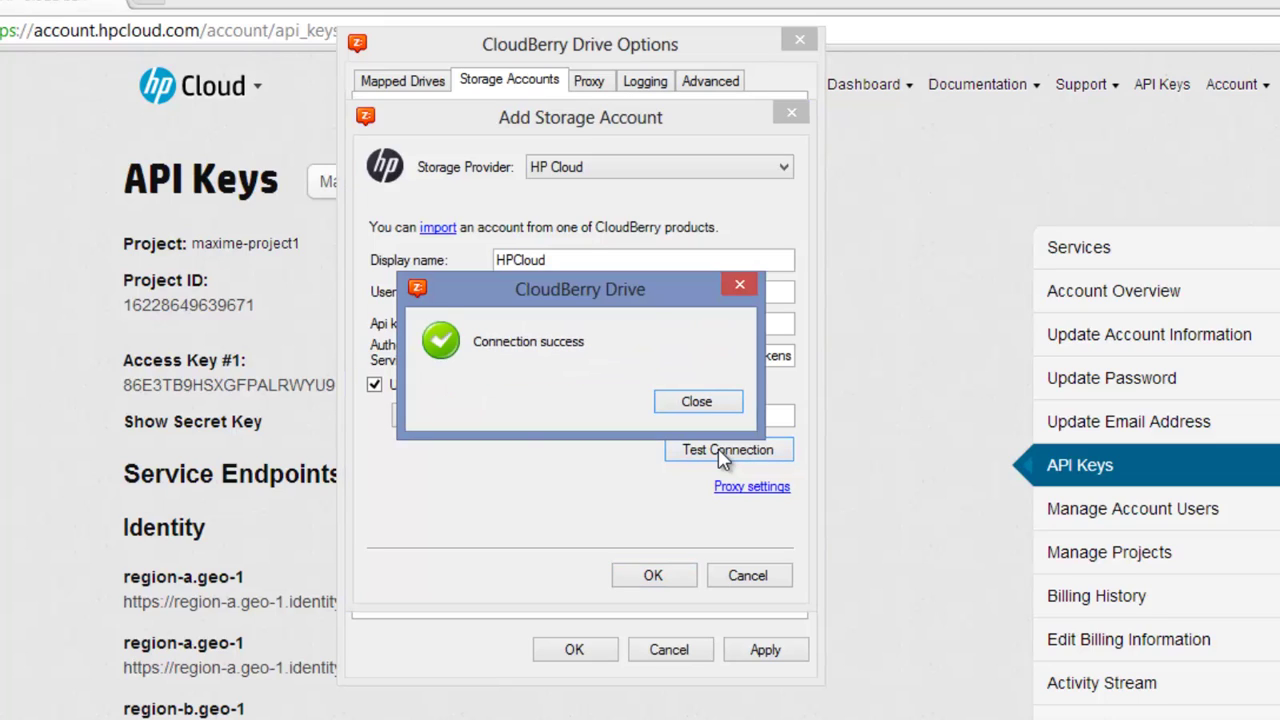
click(688, 405)
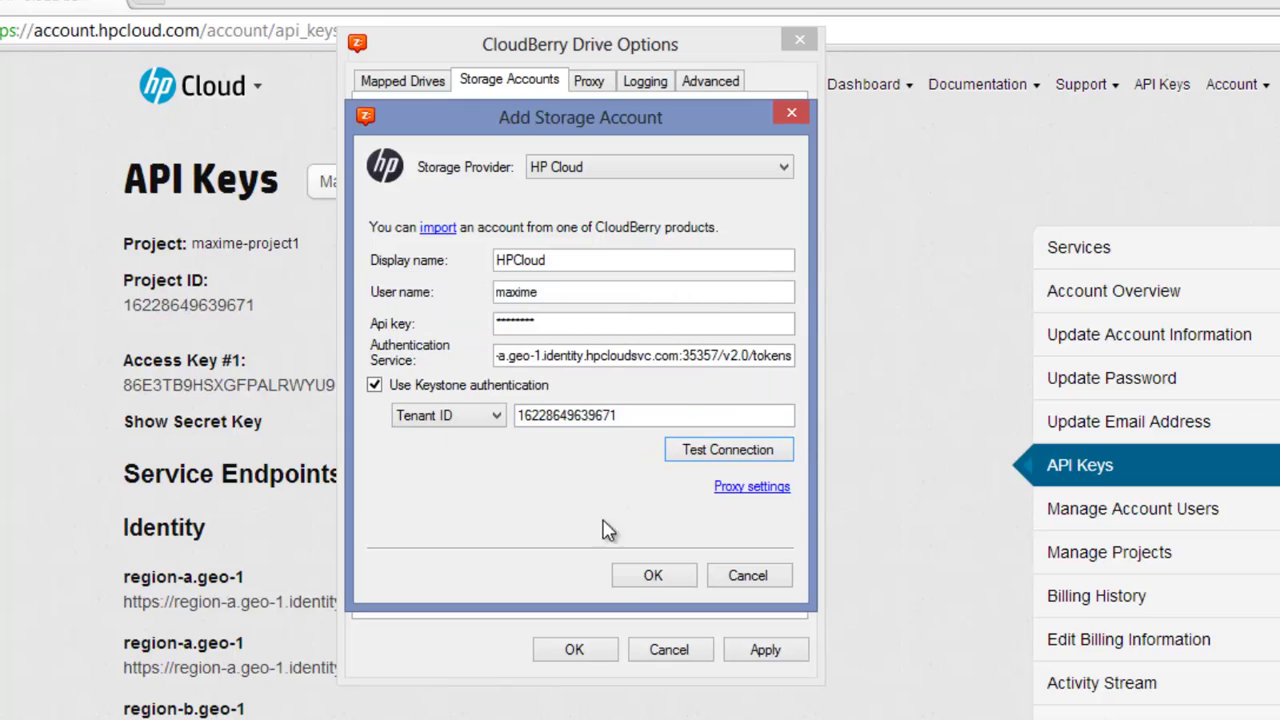
click(652, 575)
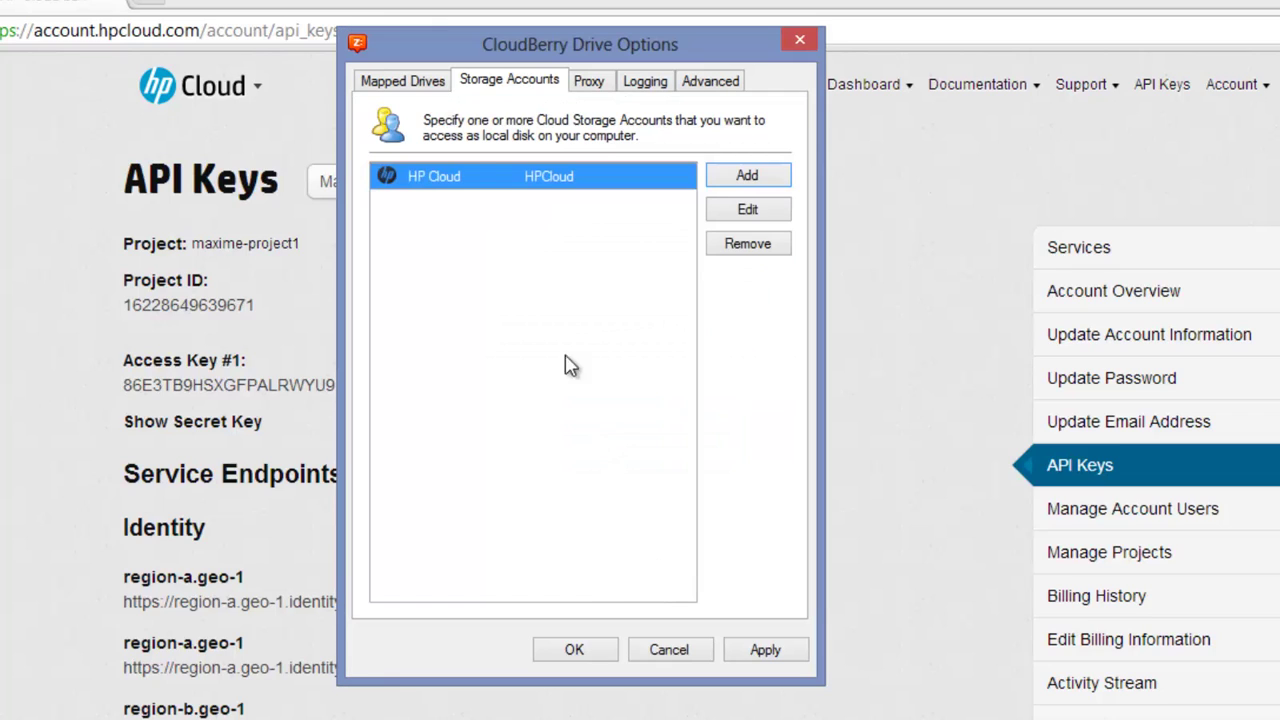
Add a mapped drive for the HPCloud storage account with drive letter I and the volume label HP Cloud.
click(398, 82)
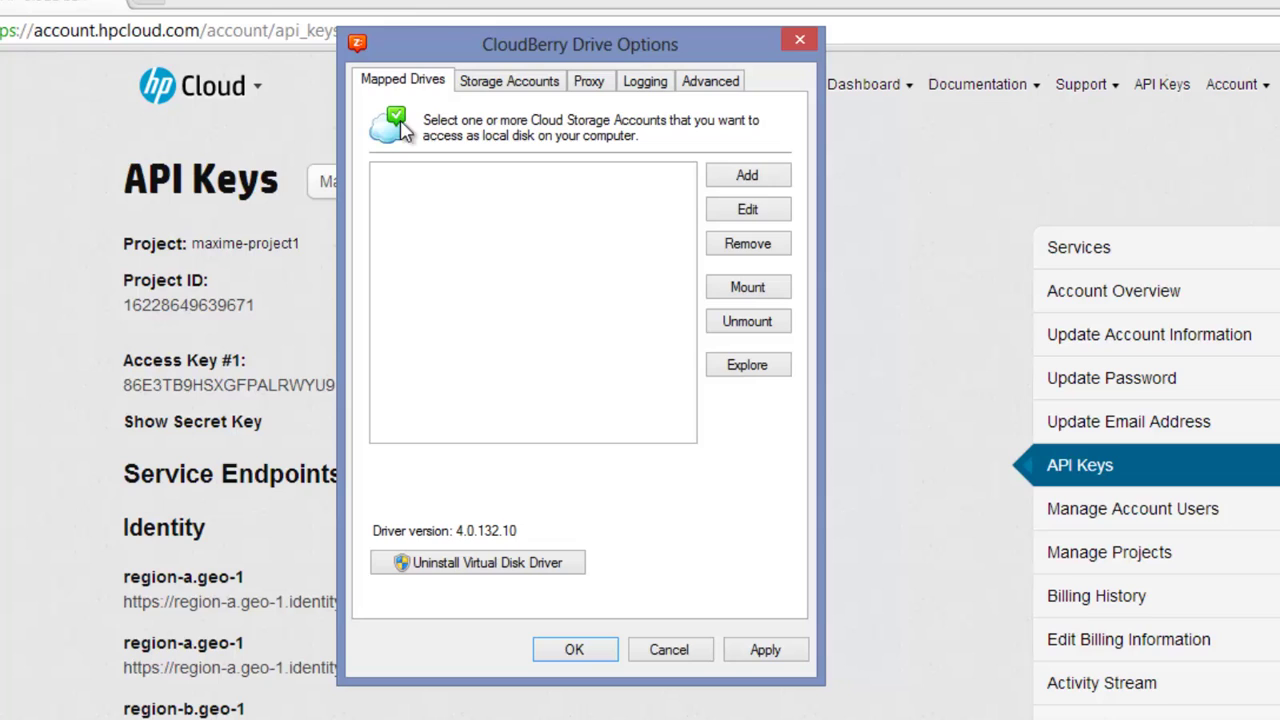
click(746, 185)
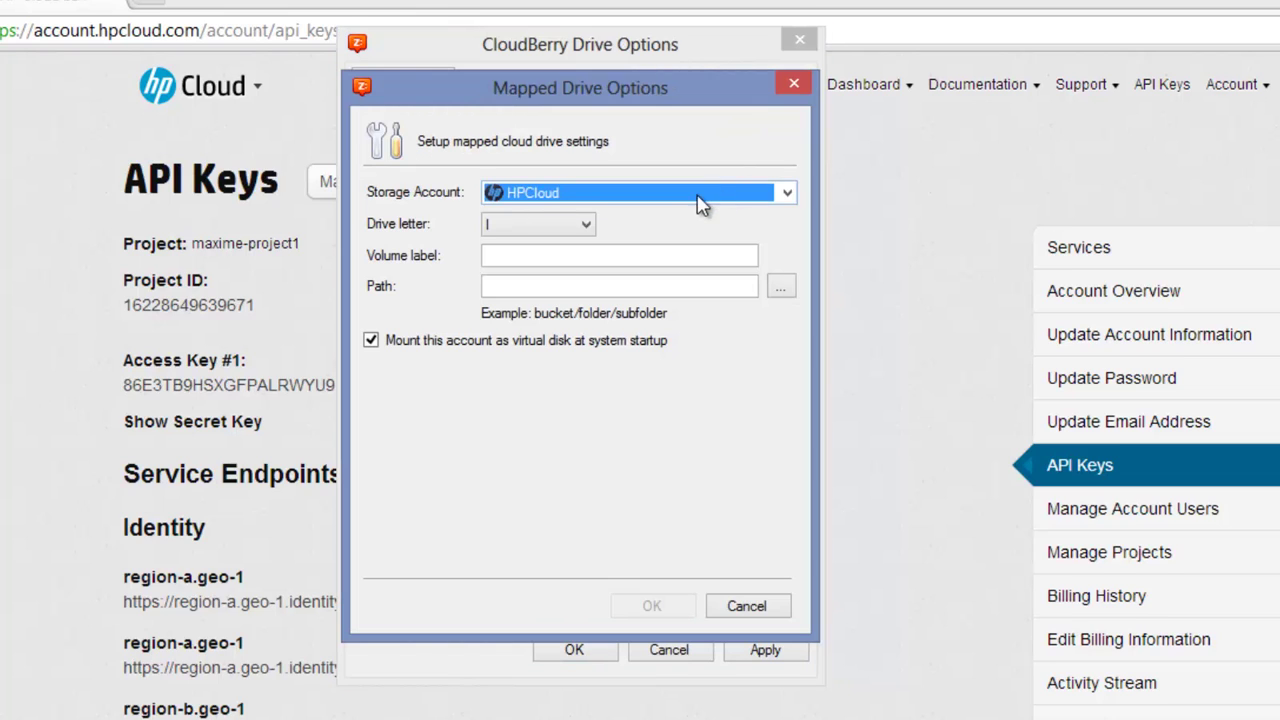
click(700, 203)
click(677, 205)
click(590, 228)
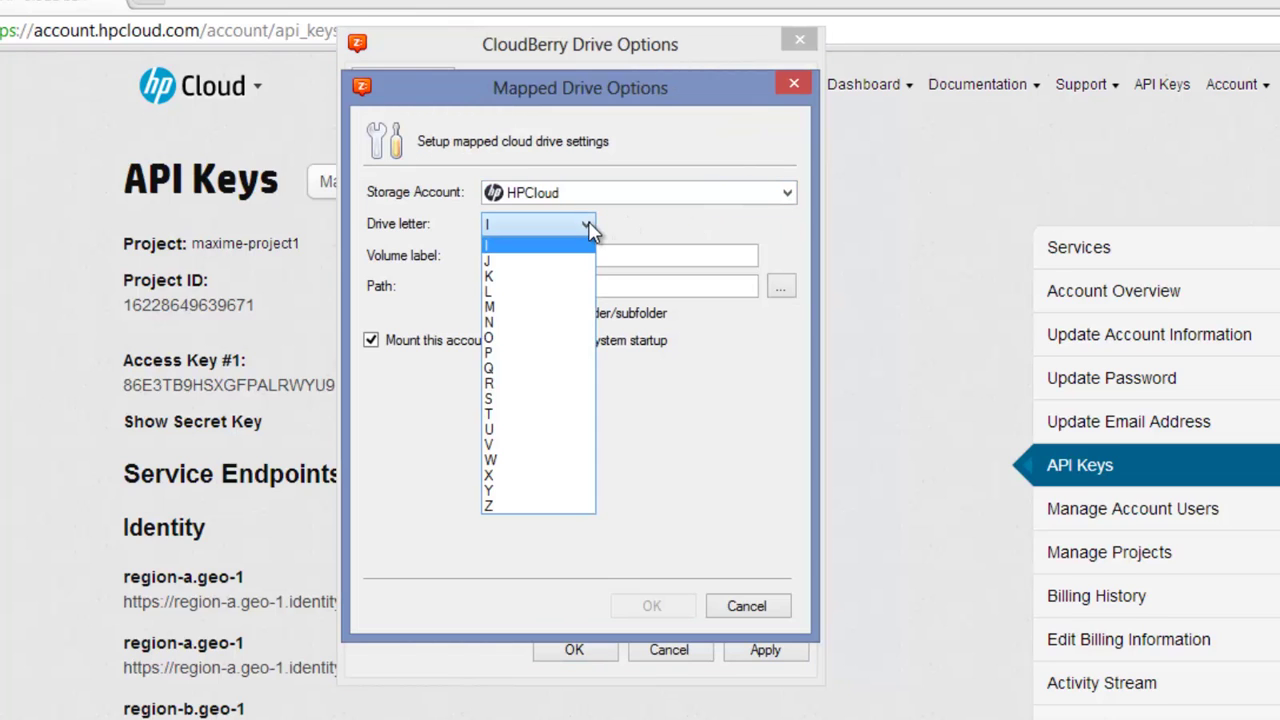
click(590, 228)
click(591, 257)
text(HP)
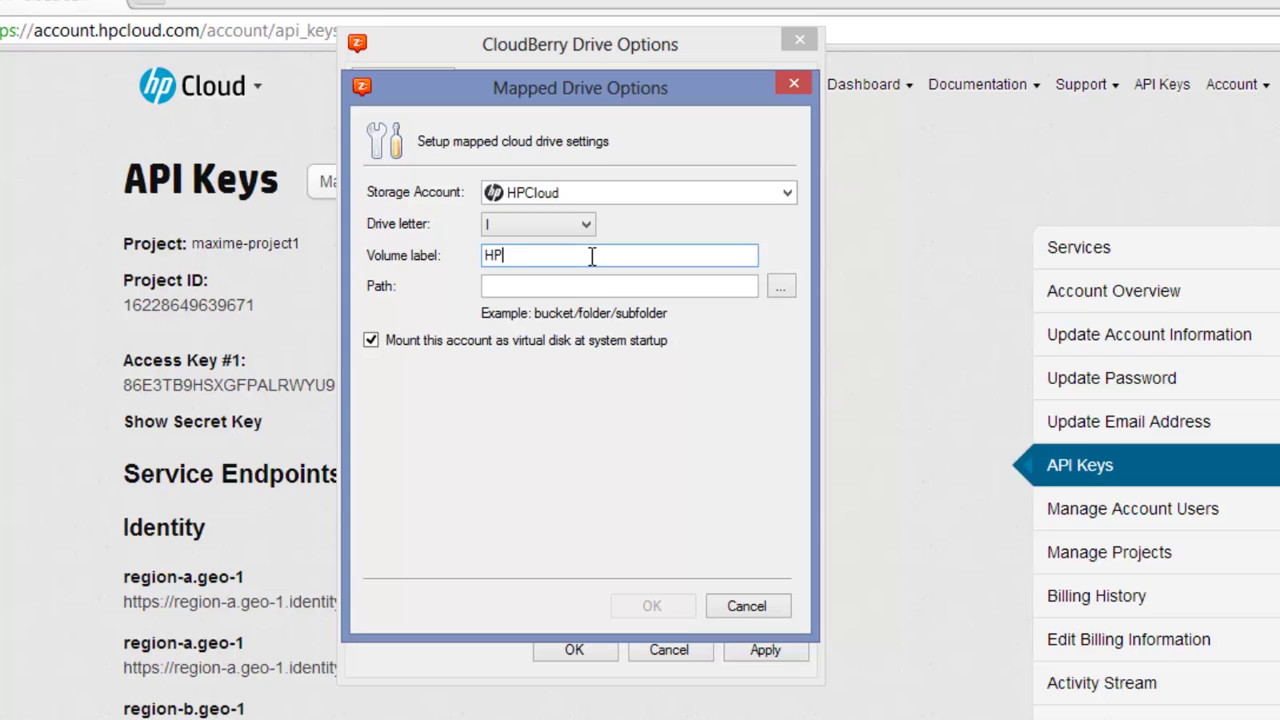
text( Cloud)
Browse the storage account and set the mapped drive's path to the backup container.
click(748, 288)
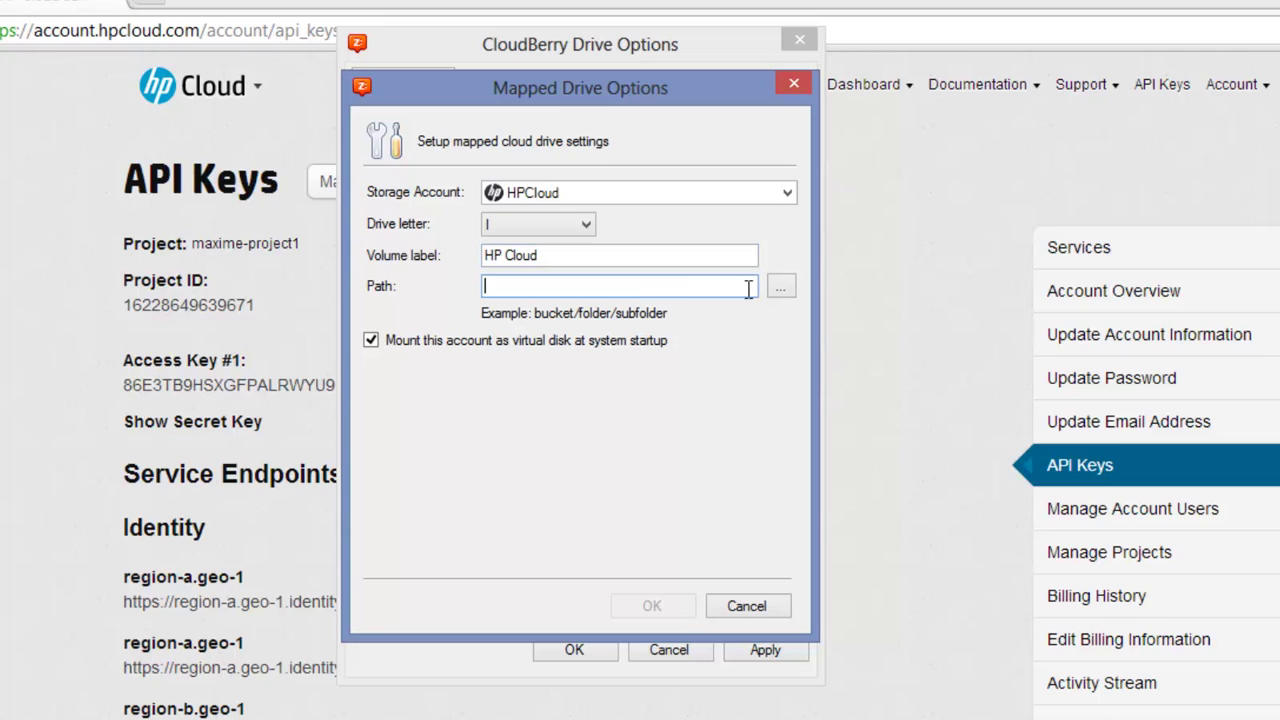
click(780, 287)
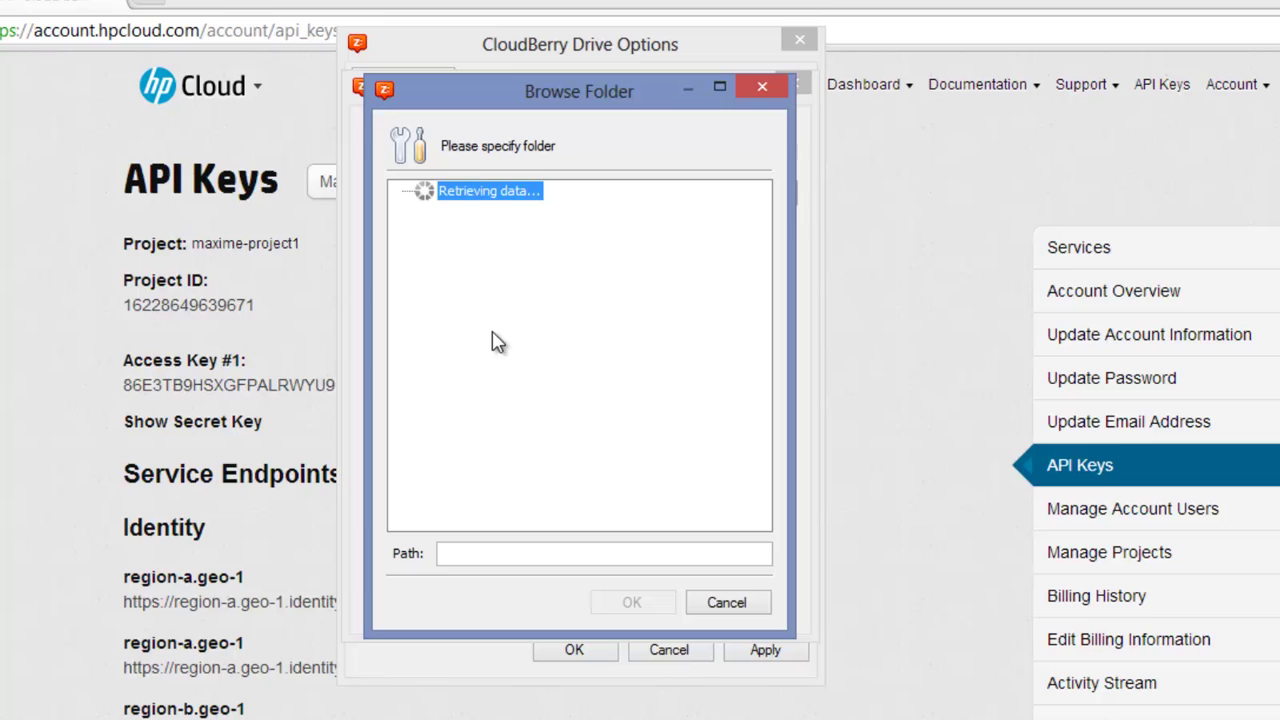
click(424, 194)
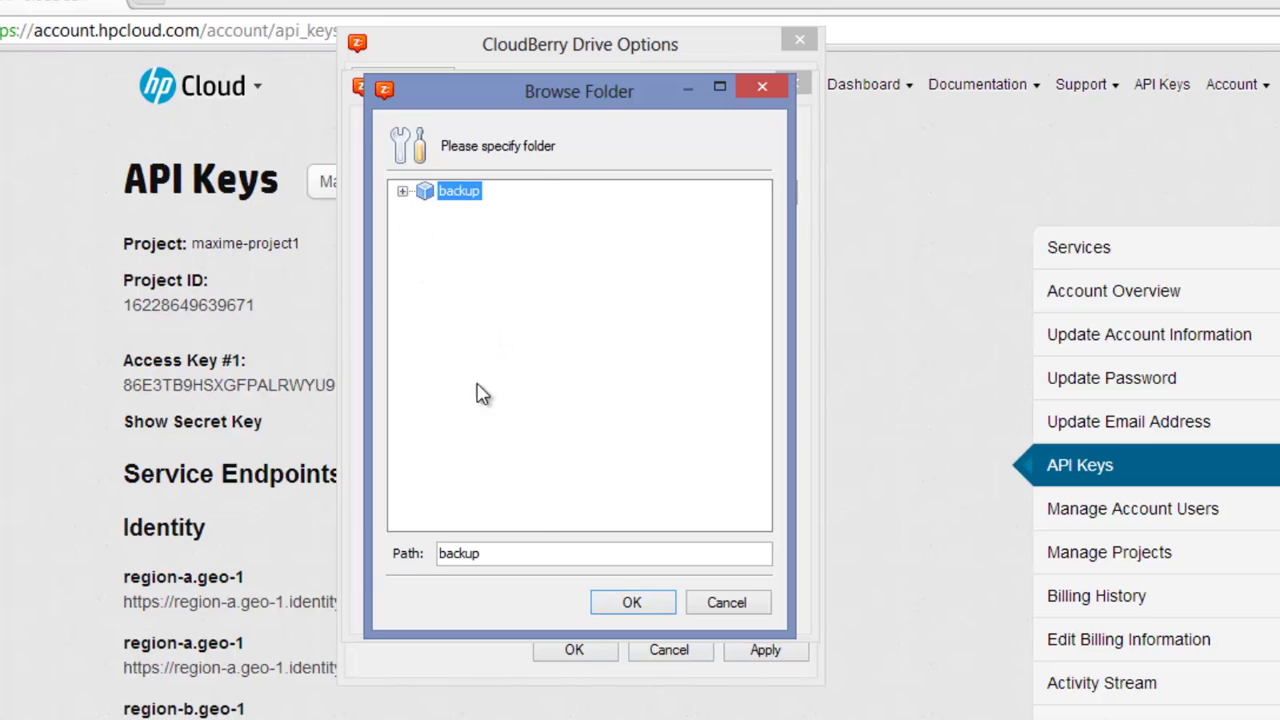
click(633, 601)
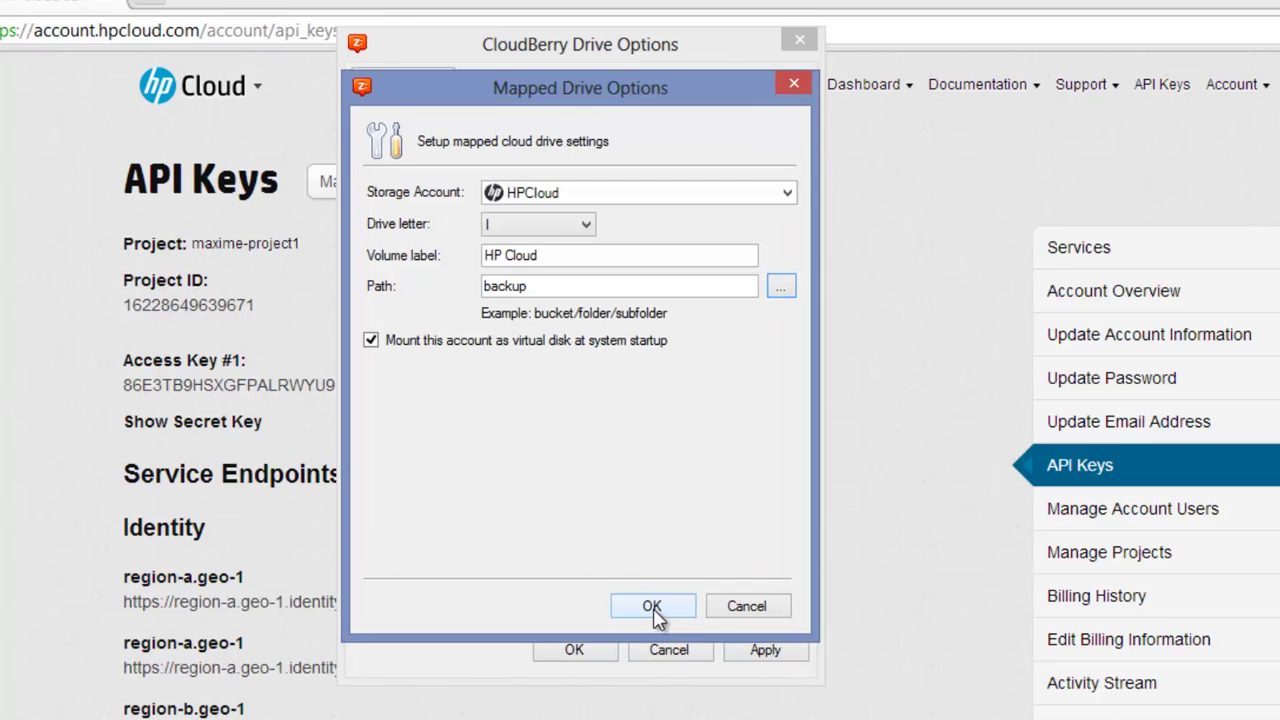
Save the mapped drive and mount it immediately, and select the HP Cloud drive (I:) in My Computer.
click(652, 608)
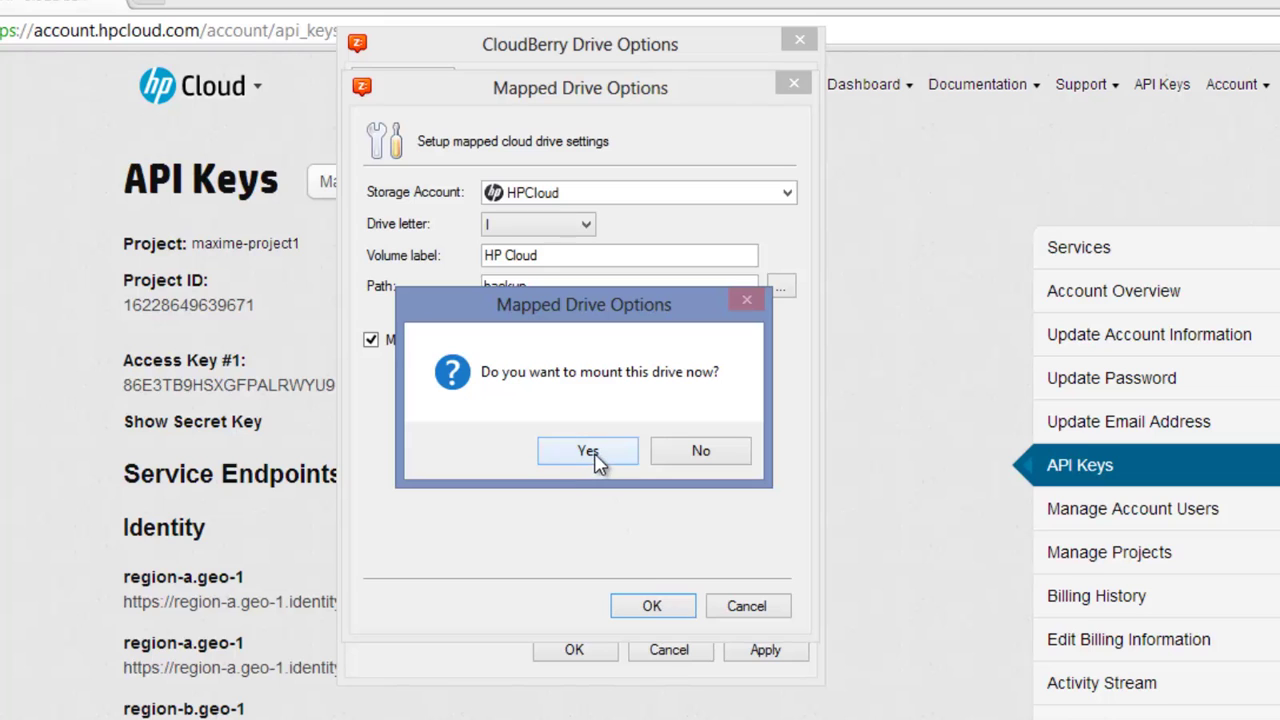
click(592, 456)
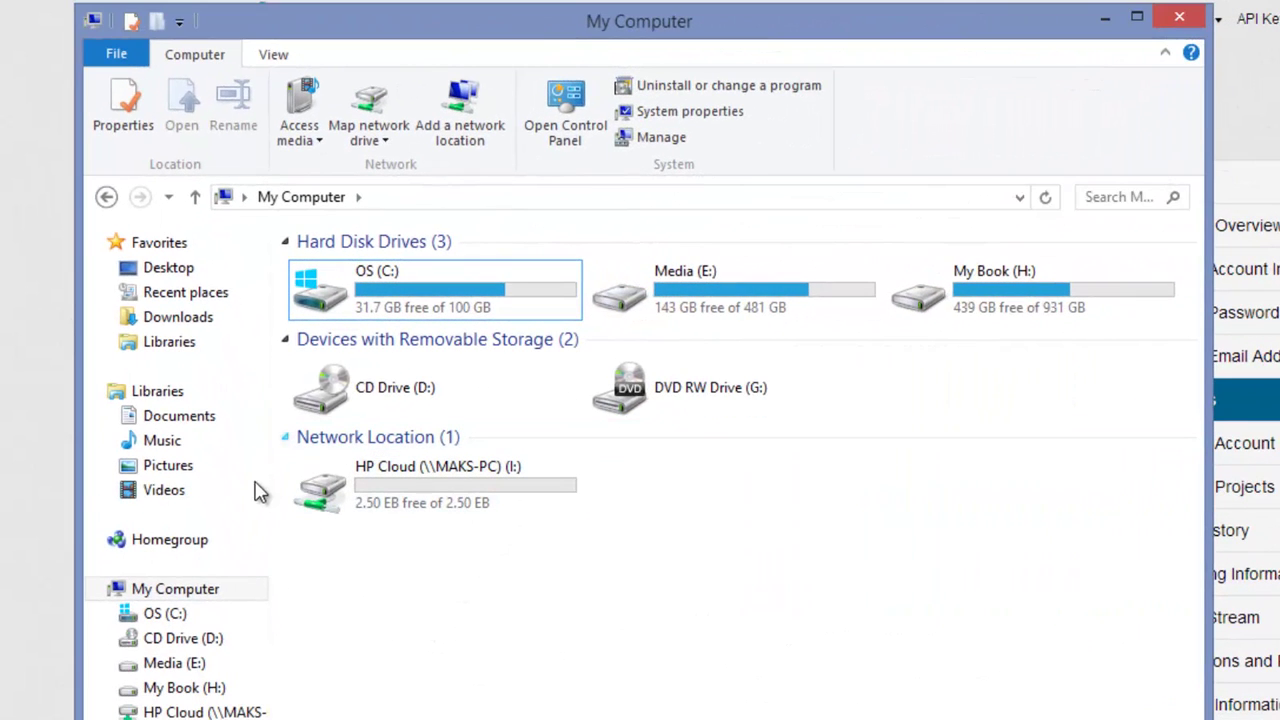
click(292, 505)
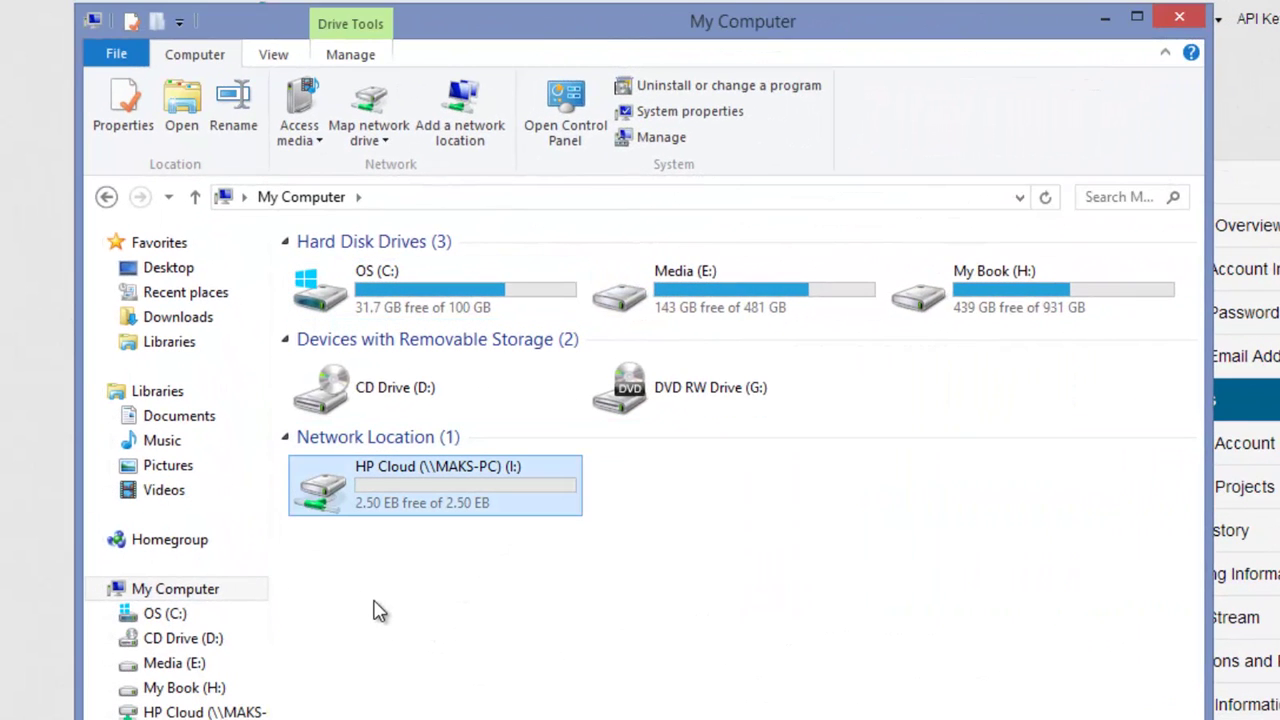